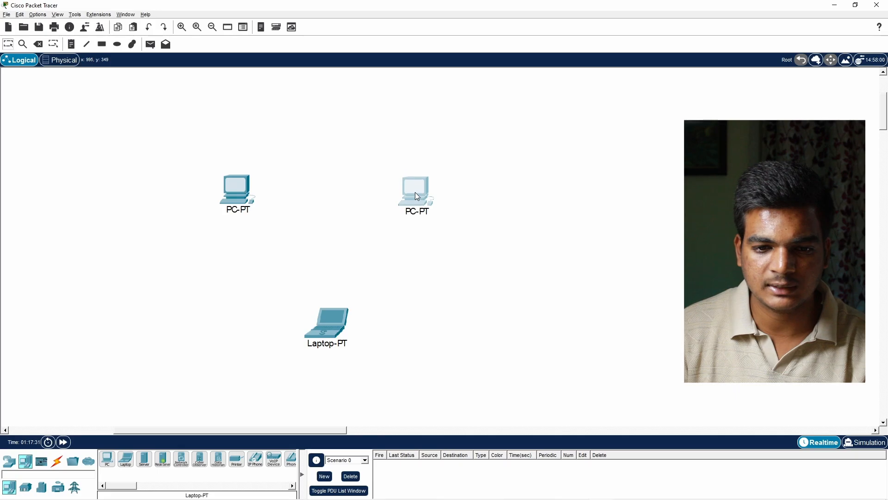
# Step: Connect the two PCs with a cable using the automatically chosen connection type
pyautogui.click(55, 465)
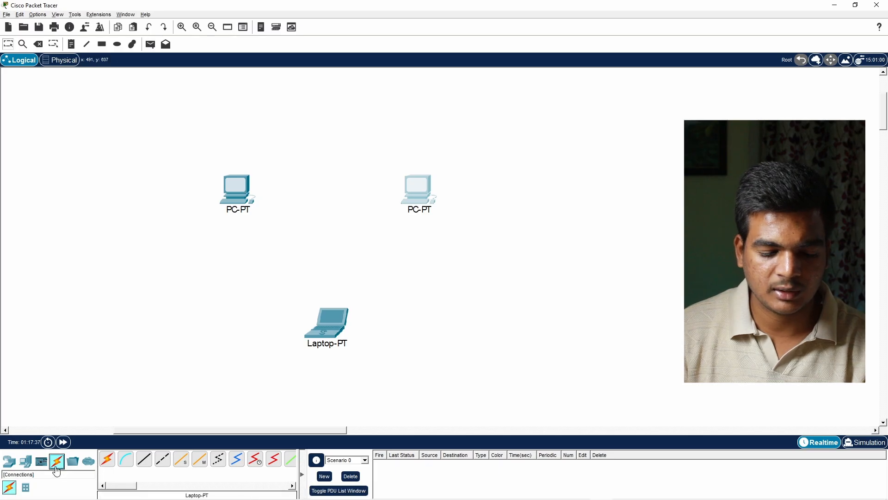
pyautogui.hotkey('alt', 'Tab')
pyautogui.click(107, 459)
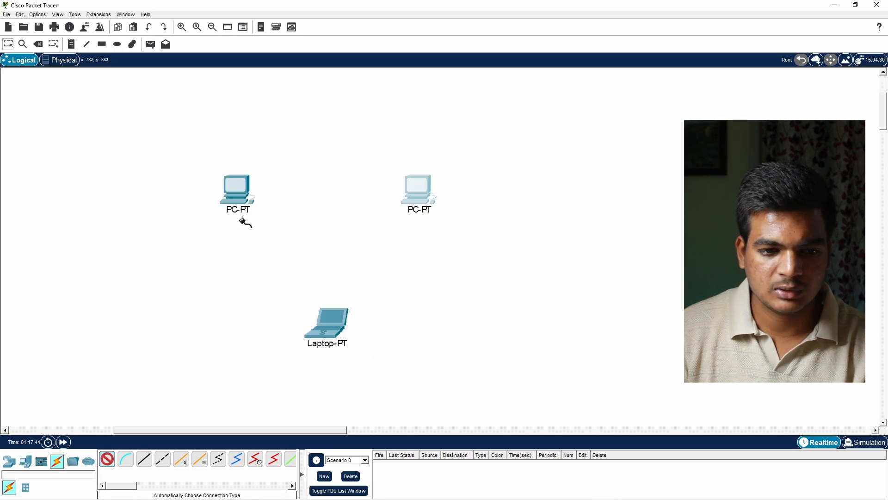
pyautogui.click(241, 191)
pyautogui.click(417, 189)
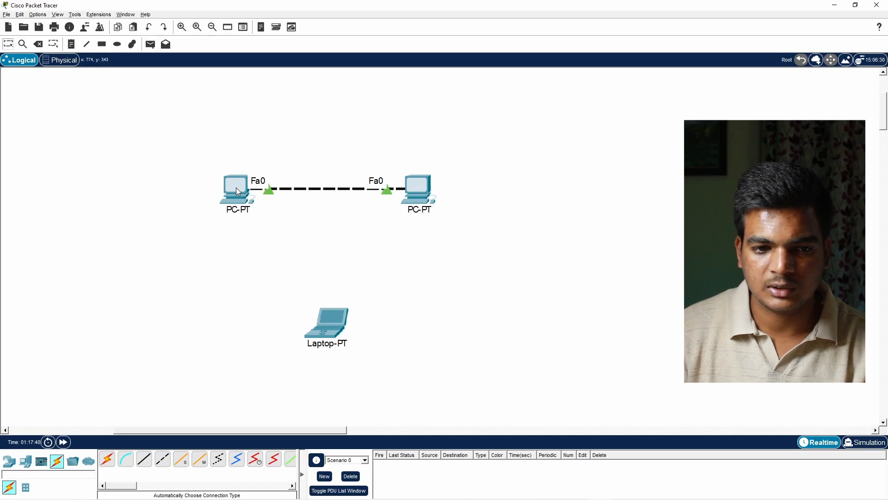
pyautogui.moveTo(129, 488); pyautogui.dragTo(114, 486)
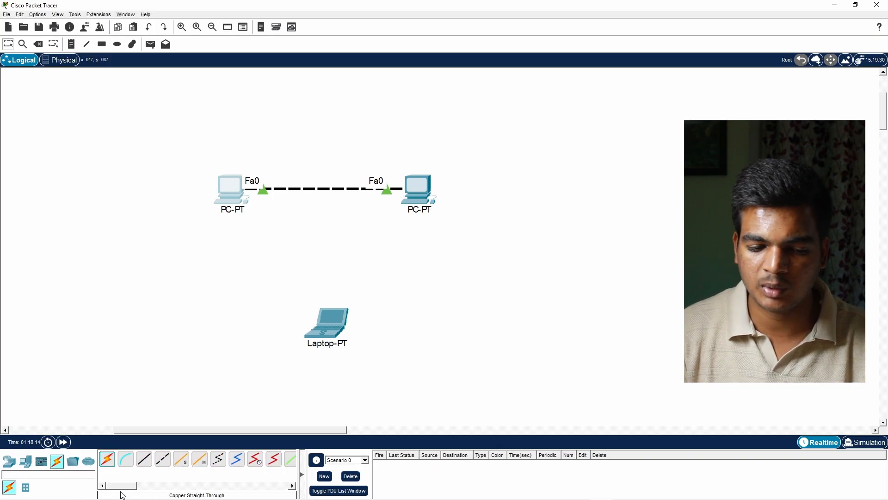
pyautogui.click(109, 463)
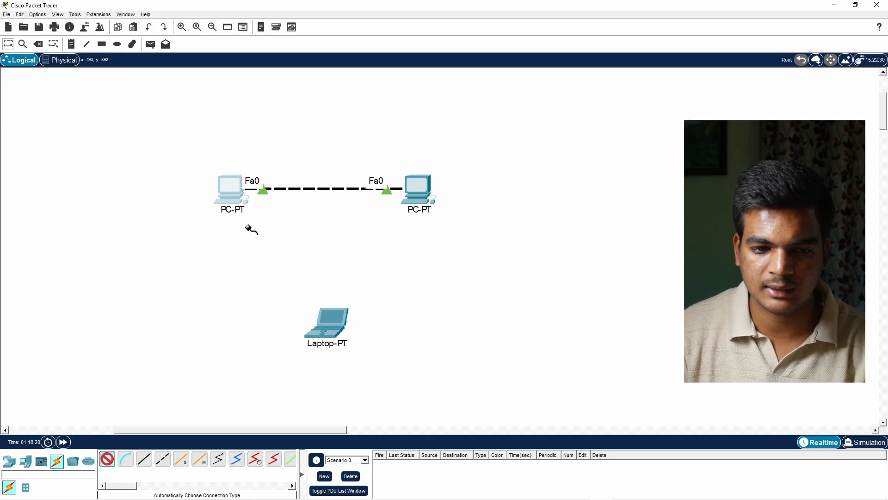
pyautogui.click(107, 463)
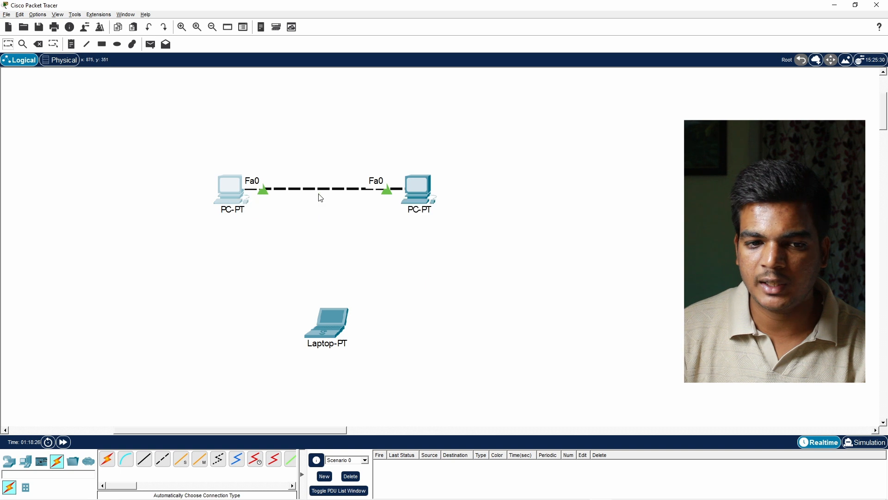
# Step: Run ipconfig in the command prompt of PC6, the left PC in the topology, and examine its IPv4 settings
pyautogui.click(231, 194)
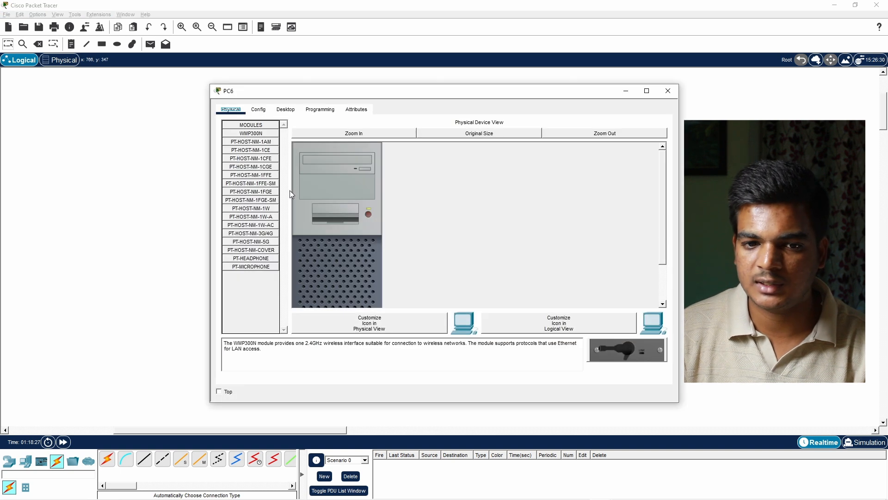
pyautogui.moveTo(277, 98); pyautogui.dragTo(357, 159)
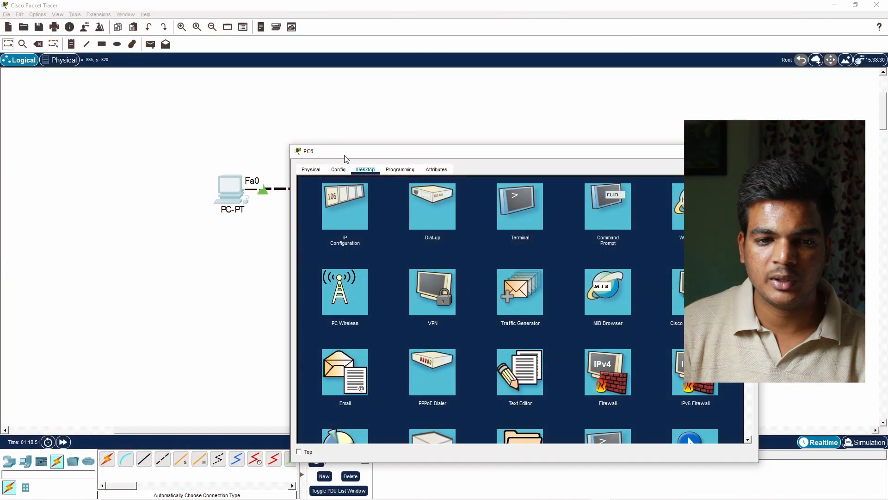
pyautogui.moveTo(343, 153); pyautogui.dragTo(275, 260)
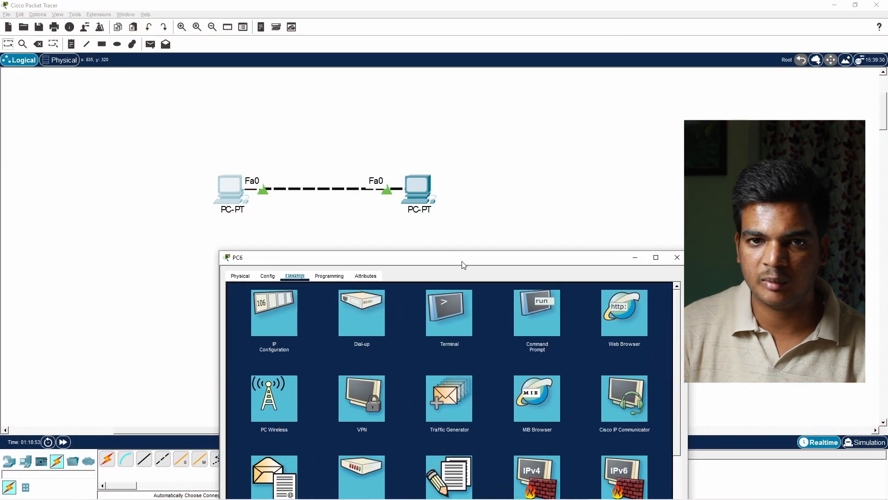
pyautogui.click(520, 310)
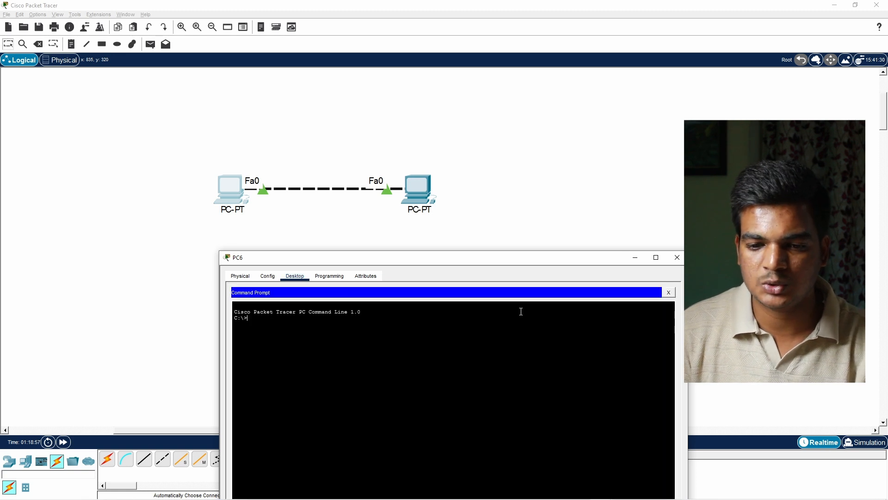
pyautogui.moveTo(356, 263); pyautogui.dragTo(482, 237)
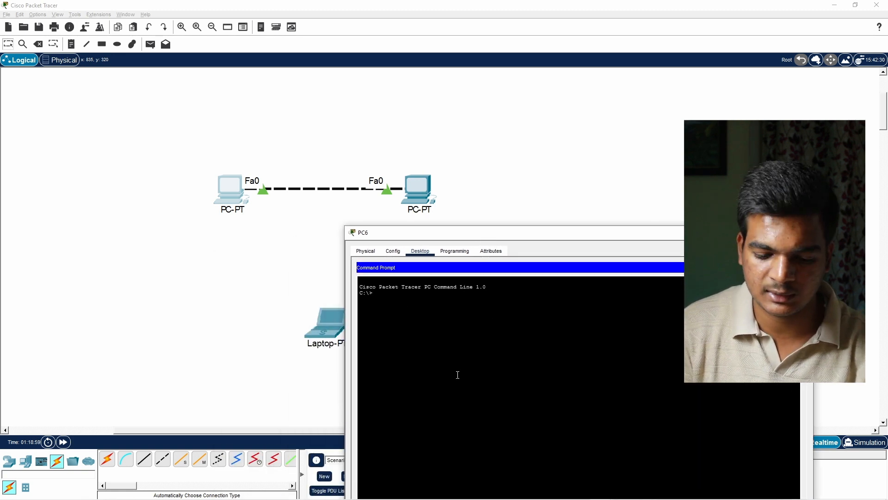
pyautogui.write('ipconfig')
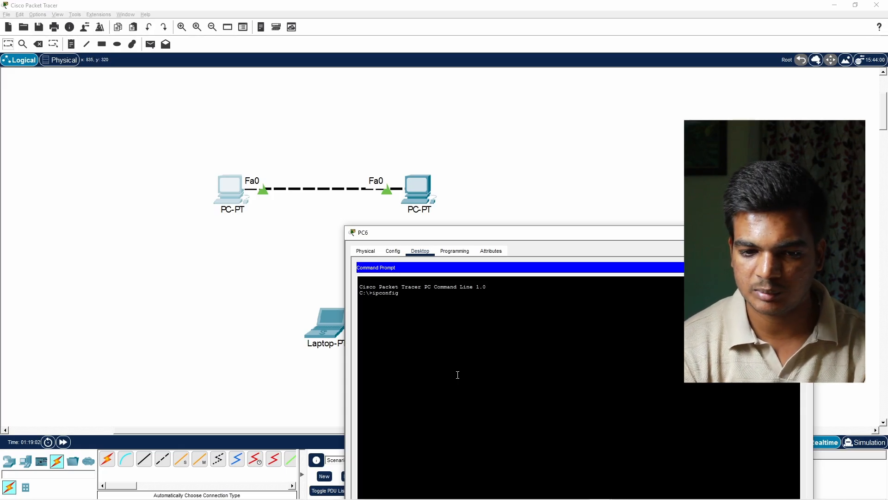
pyautogui.press('Return')
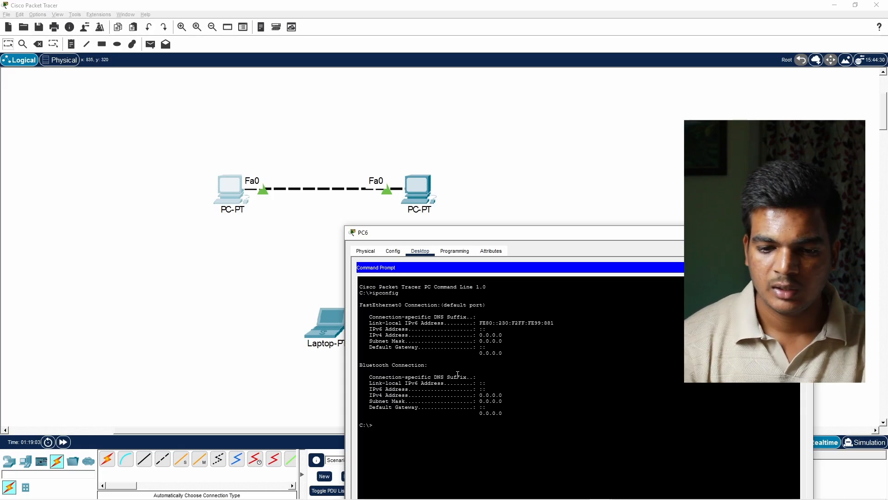
pyautogui.moveTo(503, 336); pyautogui.dragTo(474, 355)
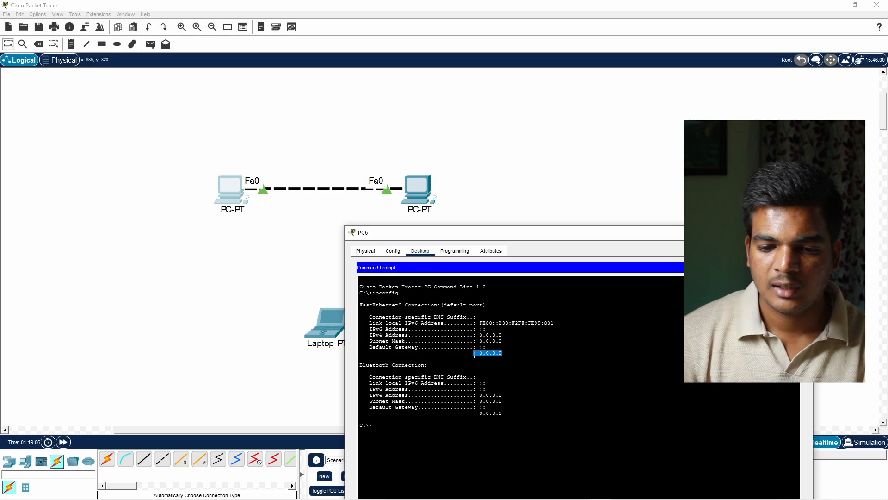
# Step: Give PC6's FastEthernet0 interface the static IPv4 address 192.168.0.2 with subnet mask 255.255.255.0
pyautogui.click(394, 251)
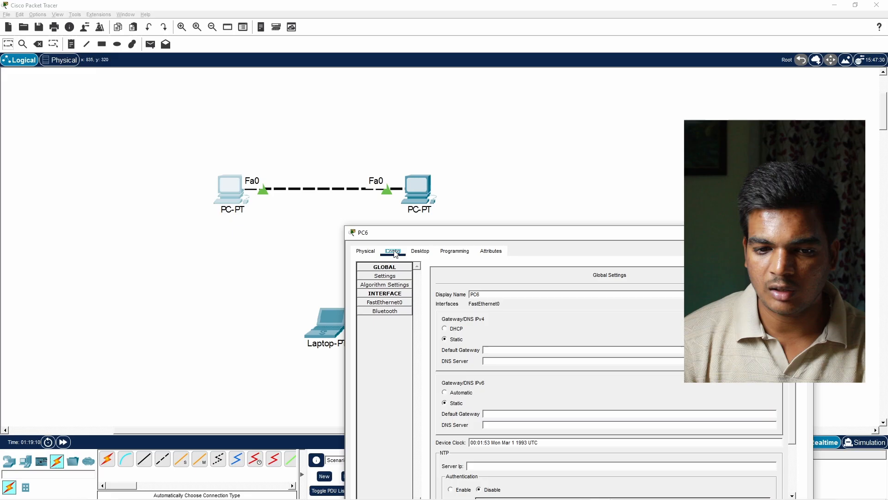
pyautogui.click(384, 303)
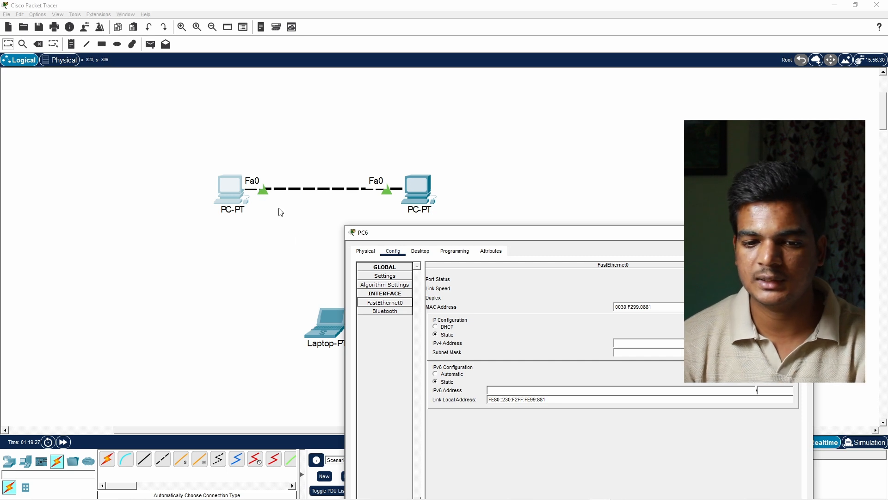
pyautogui.click(649, 342)
pyautogui.write('192.168.0.2')
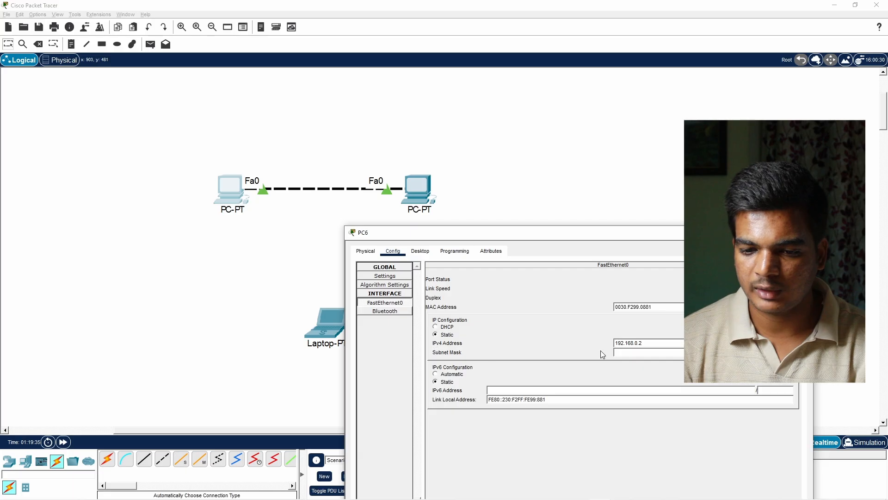
pyautogui.click(655, 353)
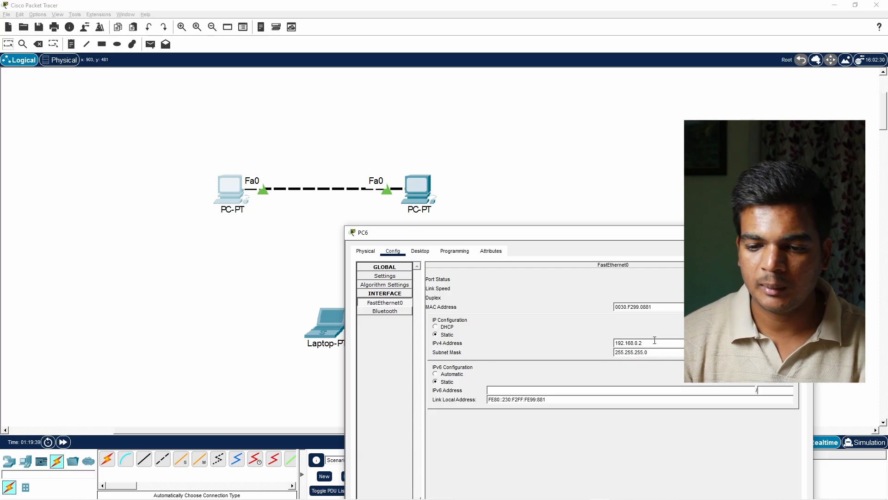
pyautogui.moveTo(640, 343); pyautogui.dragTo(603, 343)
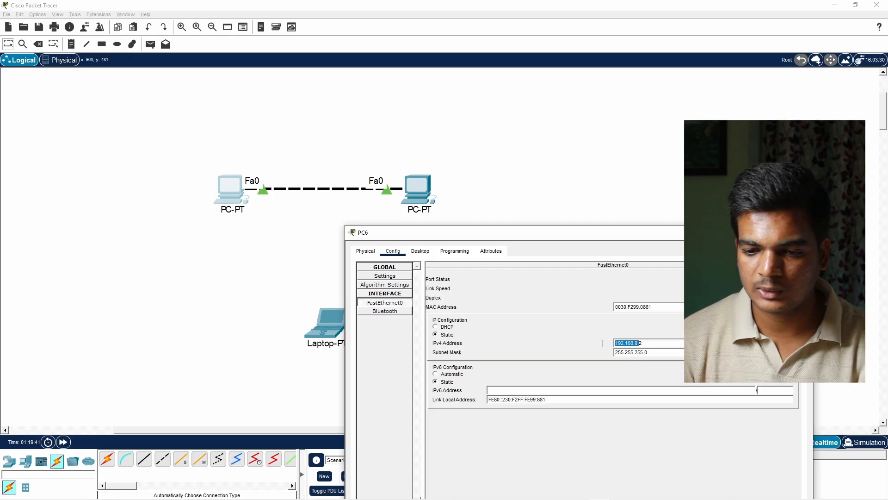
pyautogui.click(662, 343)
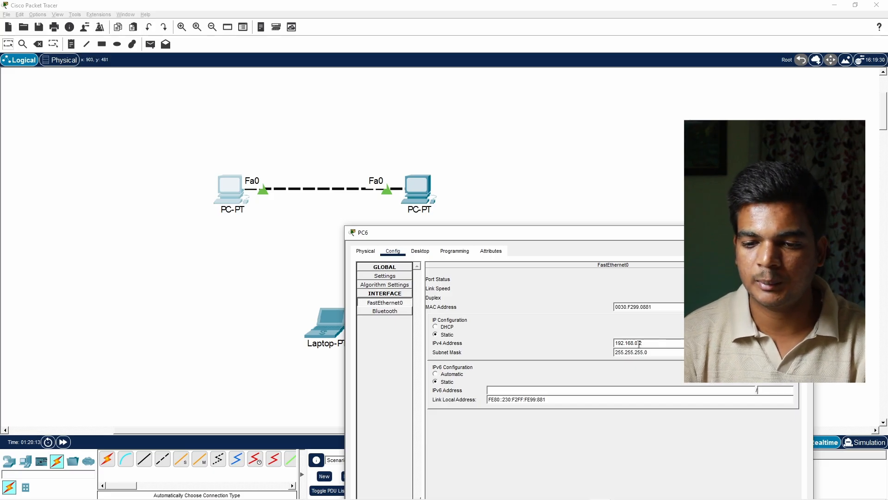
pyautogui.moveTo(640, 344); pyautogui.dragTo(644, 344)
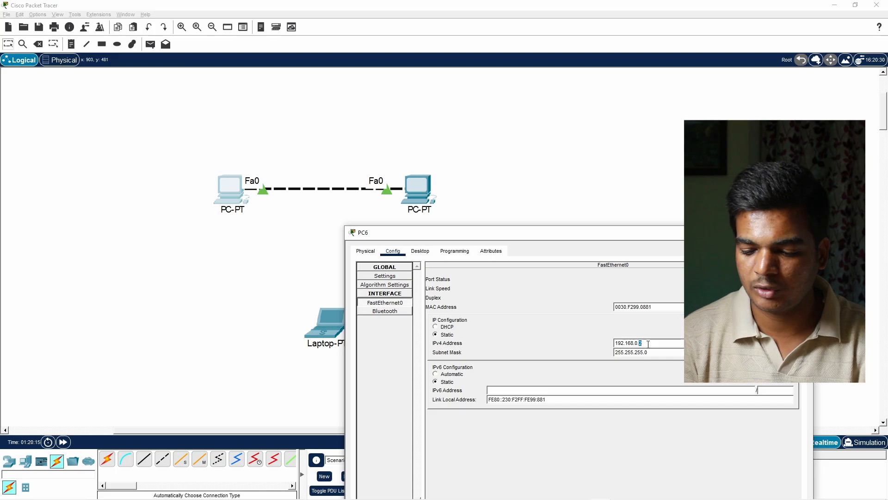
pyautogui.write('254')
pyautogui.press('BackSpace')
pyautogui.press('BackSpace')
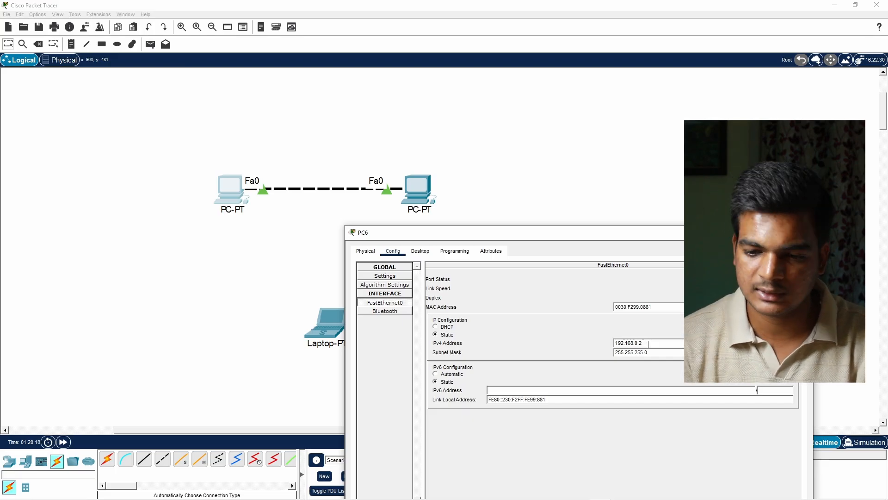
# Step: Set PC6's IPv4 default gateway to 192.168.0.1 and return to its FastEthernet0 settings
pyautogui.click(375, 276)
pyautogui.click(527, 351)
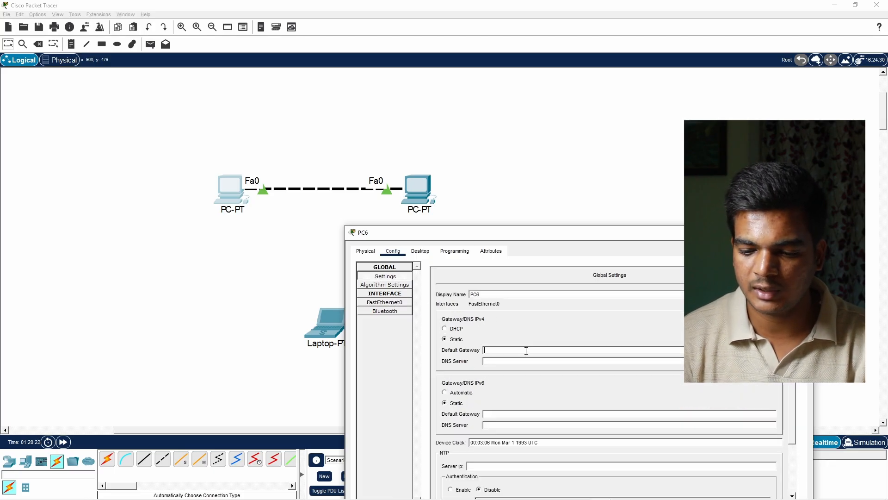
pyautogui.write('192')
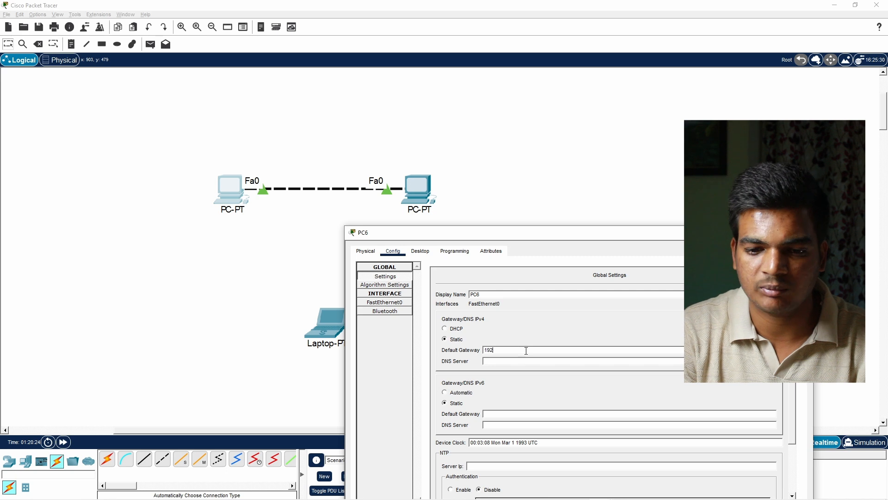
pyautogui.write('.1')
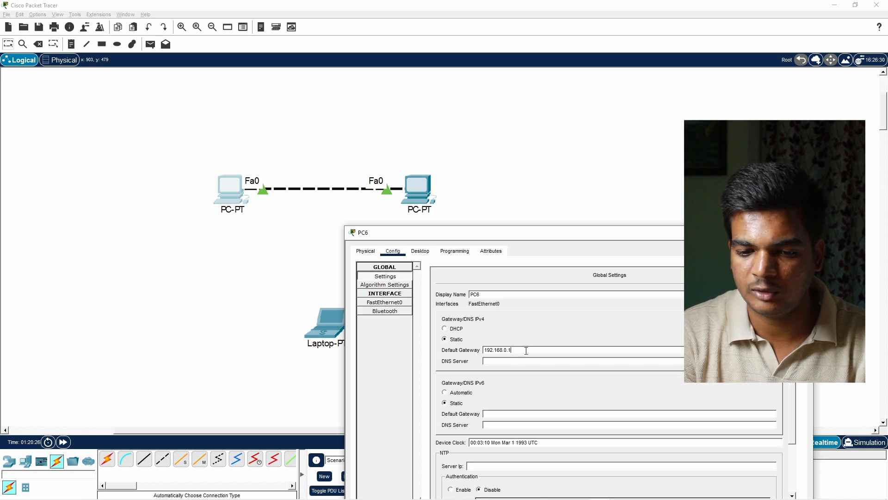
pyautogui.write('68.0.1')
pyautogui.click(385, 302)
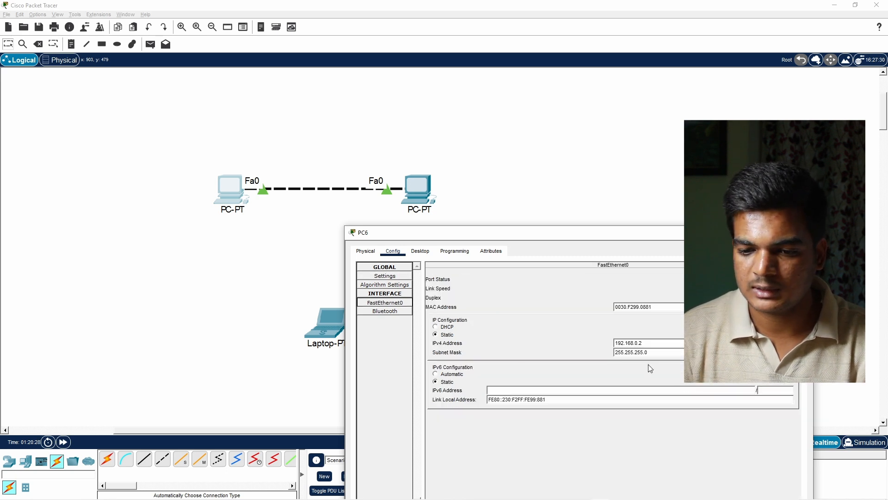
# Step: Open the configuration of PC7, the right PC in the topology, and set its IPv4 default gateway to 192.168.0.1
pyautogui.click(418, 193)
pyautogui.click(424, 182)
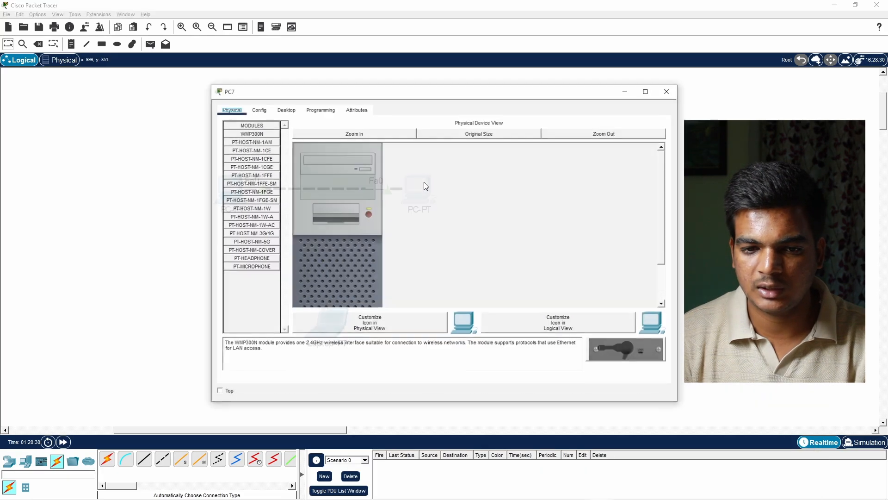
pyautogui.moveTo(289, 94); pyautogui.dragTo(456, 146)
pyautogui.click(423, 166)
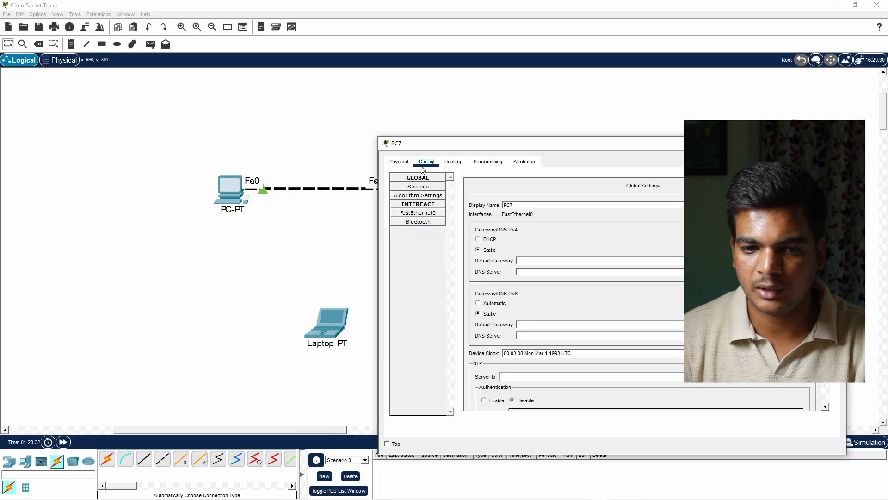
pyautogui.click(522, 260)
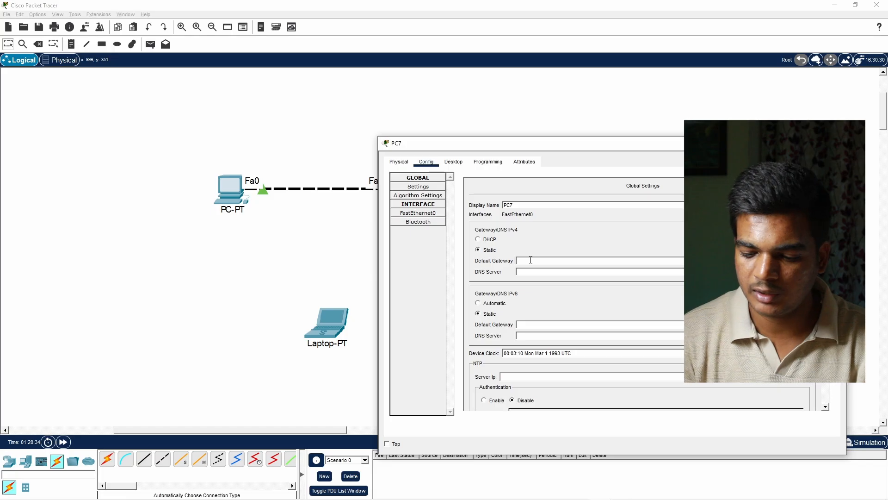
pyautogui.write('192.168.0.1')
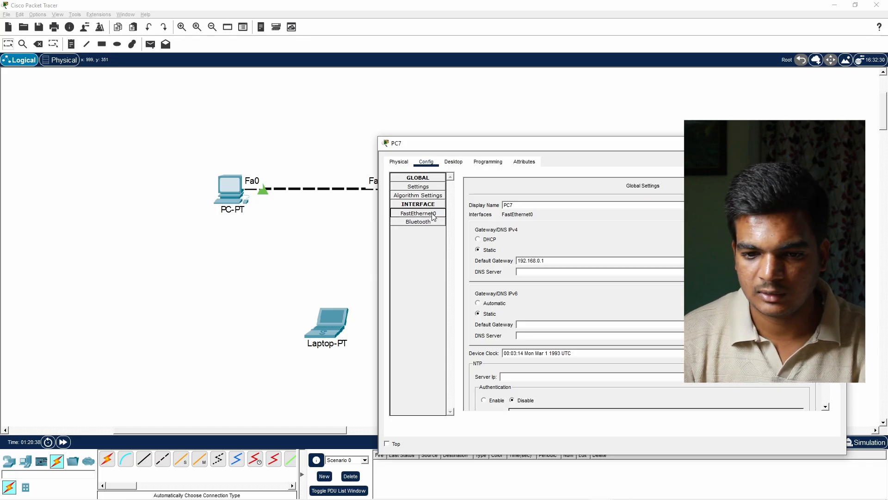
# Step: Give PC7's FastEthernet0 interface the static IPv4 address 192.168.0.3 with subnet mask 255.255.255.0, and close its window
pyautogui.click(418, 213)
pyautogui.click(658, 255)
pyautogui.write('1')
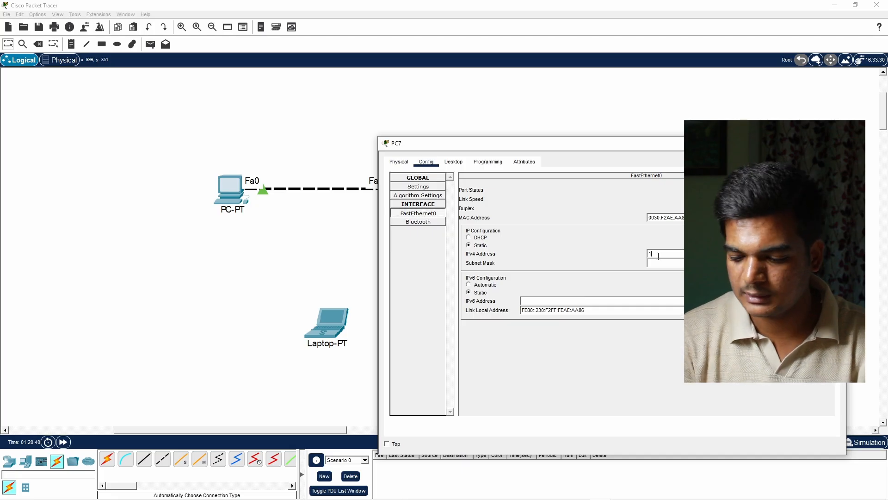
pyautogui.write('92.168.0.3')
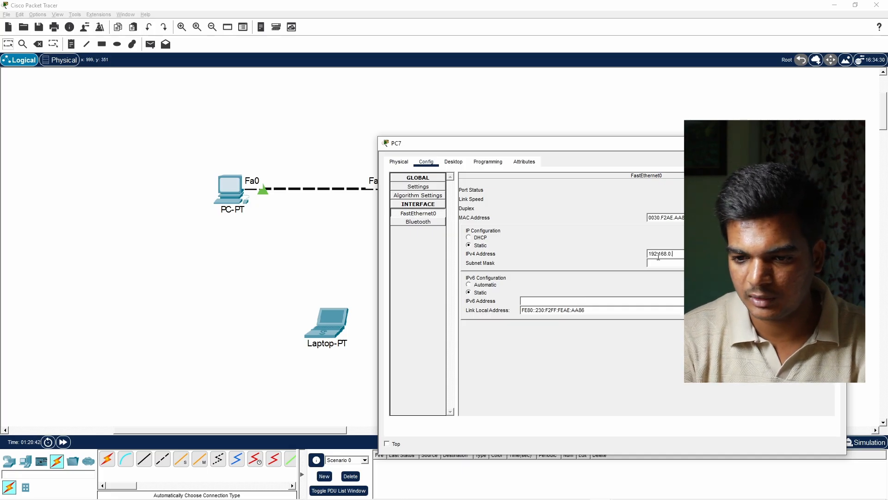
pyautogui.click(672, 264)
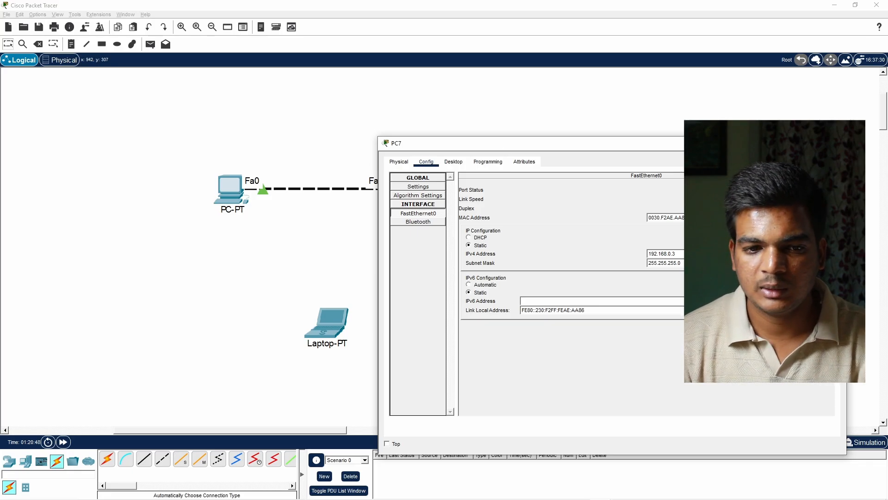
pyautogui.click(835, 144)
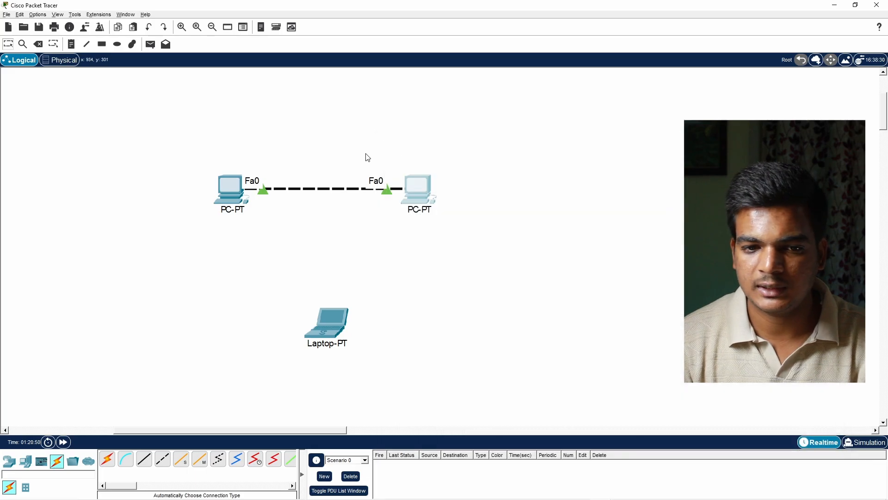
# Step: Run ipconfig in the command prompt of PC6, the left PC, and check its FastEthernet0 IPv4 settings
pyautogui.click(222, 189)
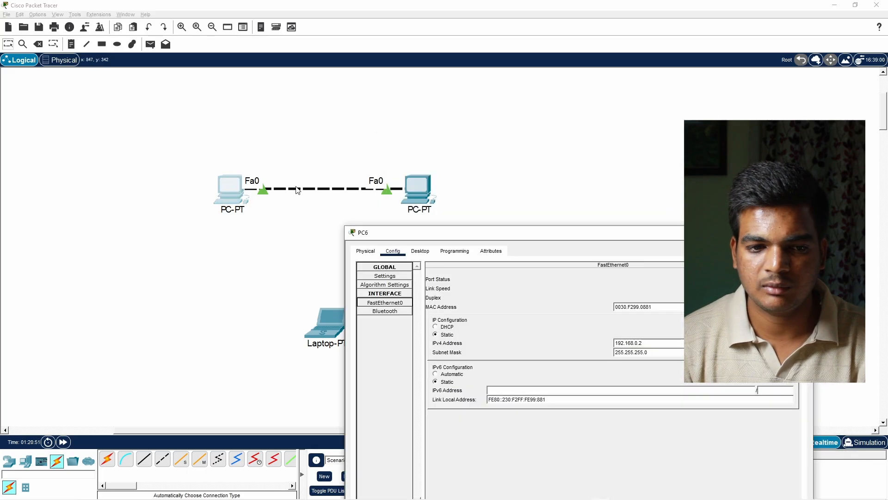
pyautogui.click(428, 252)
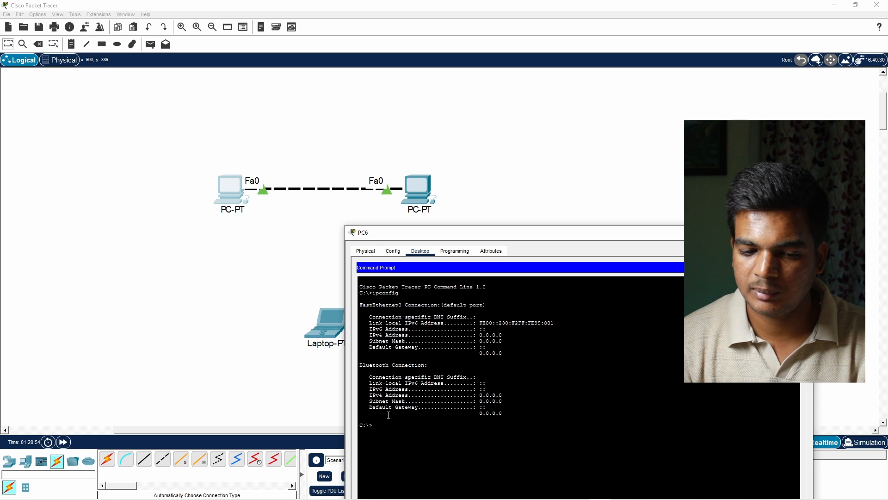
pyautogui.moveTo(477, 238); pyautogui.dragTo(516, 148)
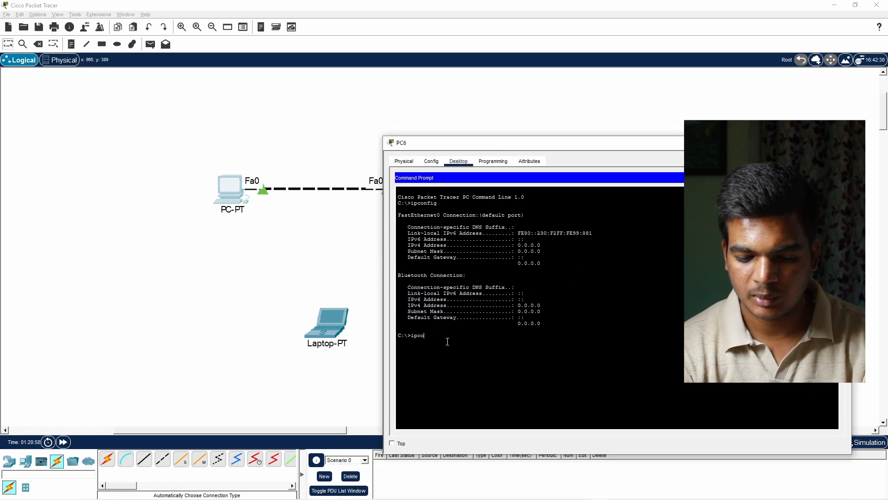
pyautogui.write('ig')
pyautogui.press('Return')
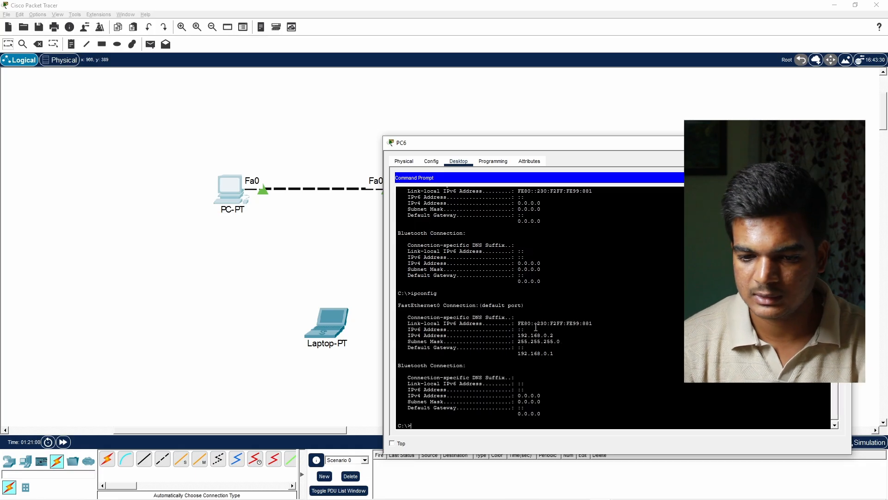
pyautogui.moveTo(528, 352); pyautogui.dragTo(398, 354)
pyautogui.hotkey('alt', 'Tab')
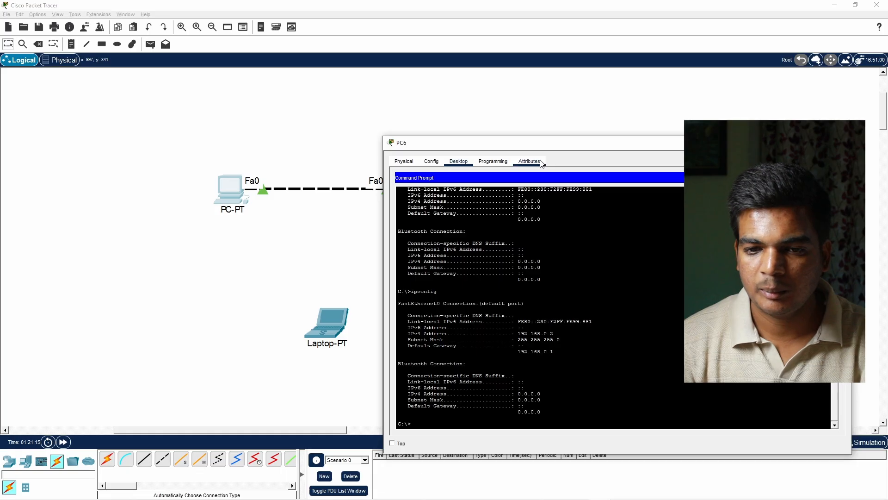
# Step: Close PC6's window and run ipconfig in PC7's command prompt to check its IPv4 address
pyautogui.click(840, 142)
pyautogui.click(426, 182)
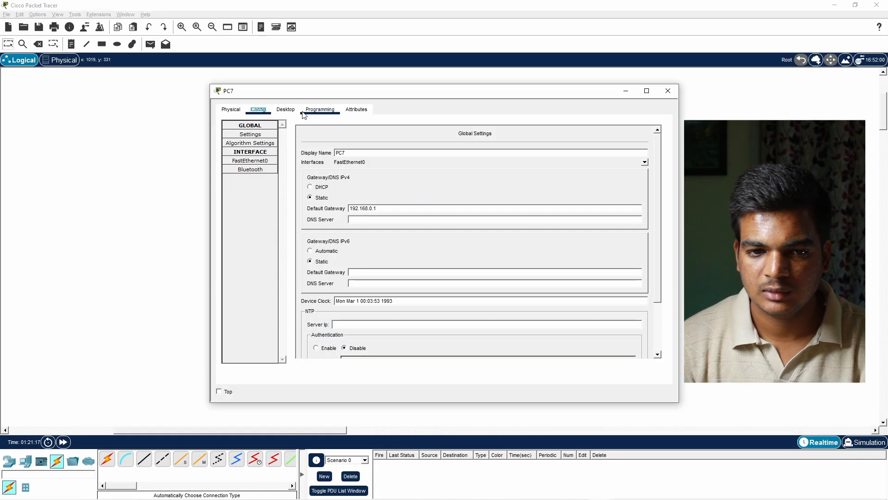
pyautogui.click(292, 110)
pyautogui.click(513, 161)
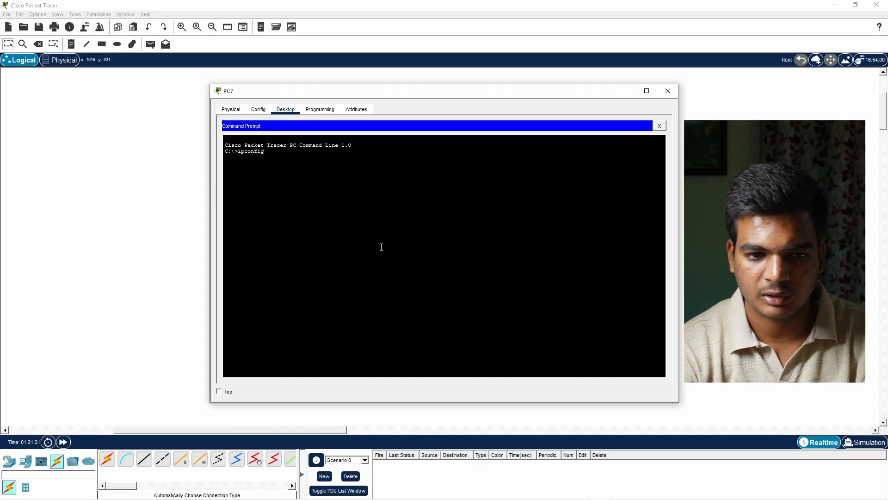
pyautogui.write('ipconfig')
pyautogui.press('Return')
pyautogui.moveTo(378, 193); pyautogui.dragTo(352, 190)
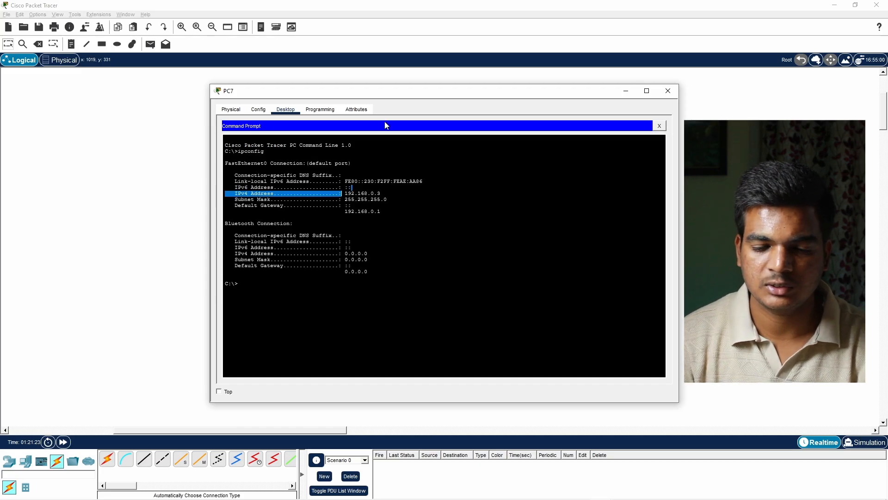
pyautogui.moveTo(460, 96); pyautogui.dragTo(617, 122)
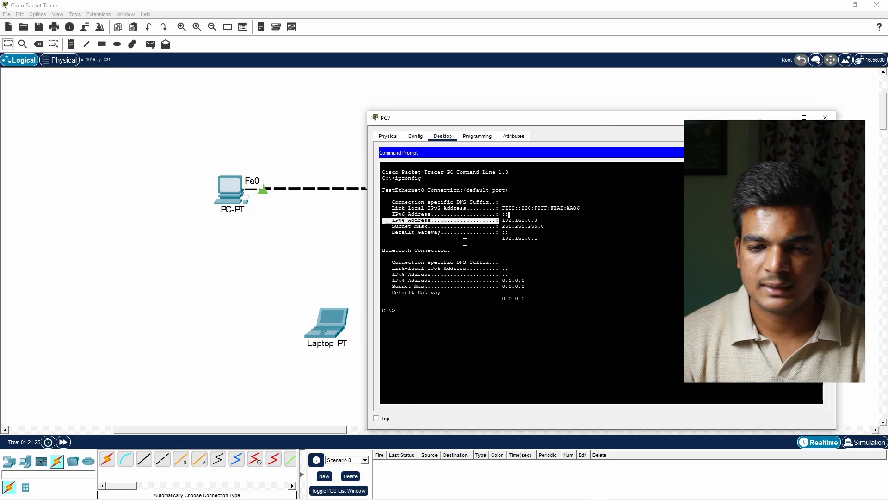
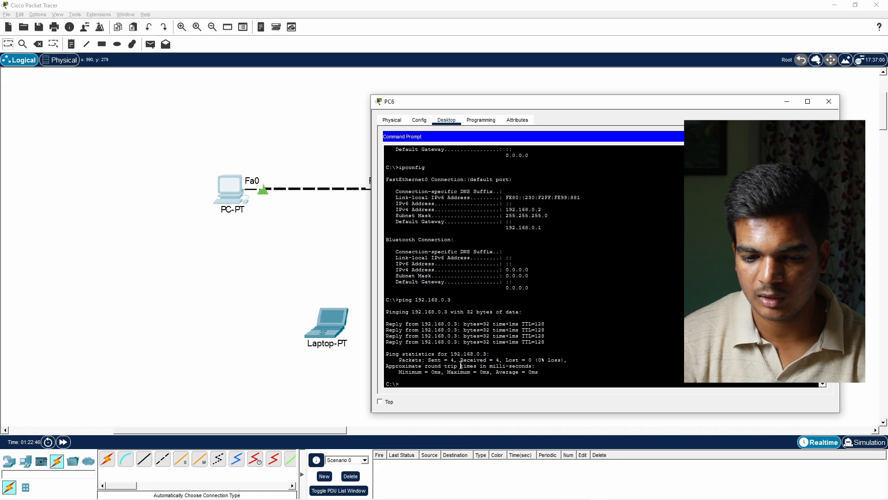
# Step: Examine the byte count, time and TTL of the ping replies from 192.168.0.3 in PC6's command prompt
pyautogui.moveTo(466, 324); pyautogui.dragTo(492, 323)
pyautogui.click(484, 324)
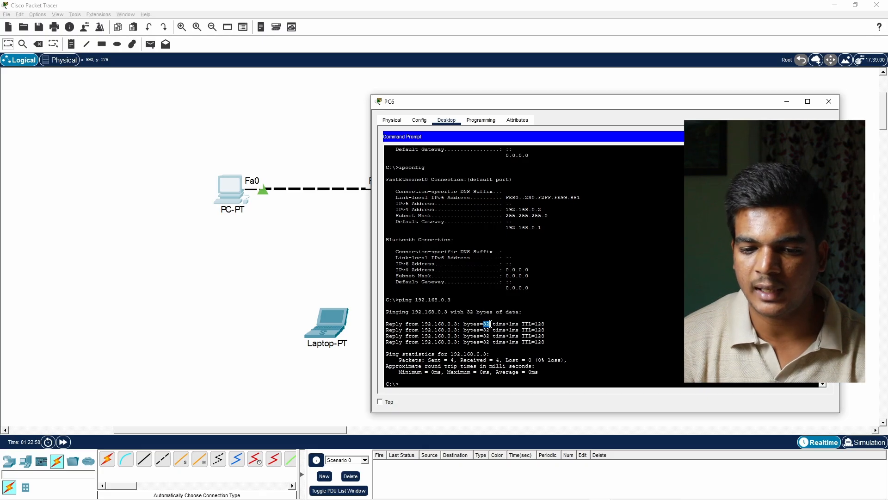
pyautogui.click(516, 332)
pyautogui.moveTo(519, 326)
pyautogui.mouseDown()
pyautogui.moveTo(510, 323)
pyautogui.moveTo(520, 325)
pyautogui.mouseUp()
pyautogui.click(499, 323)
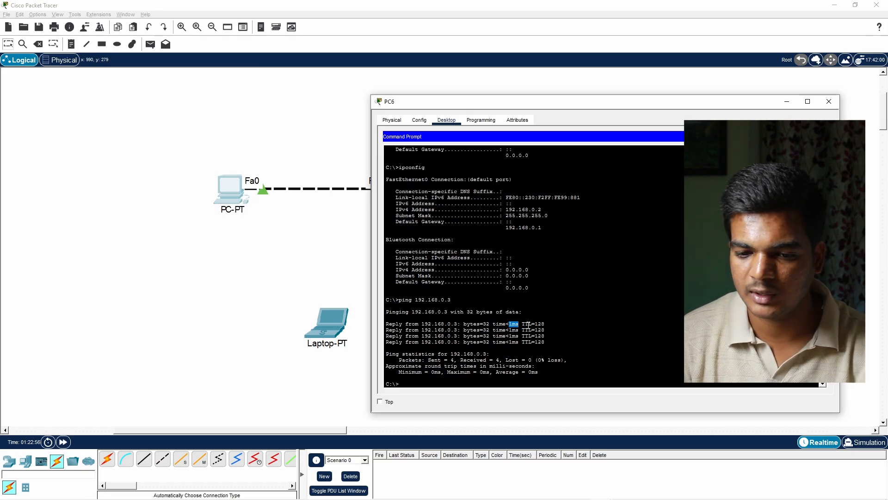
pyautogui.moveTo(534, 323); pyautogui.dragTo(546, 324)
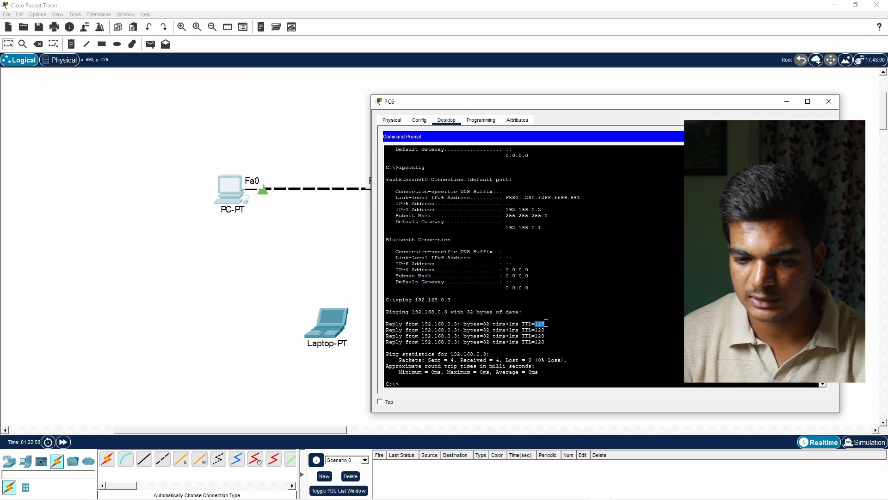
pyautogui.click(540, 324)
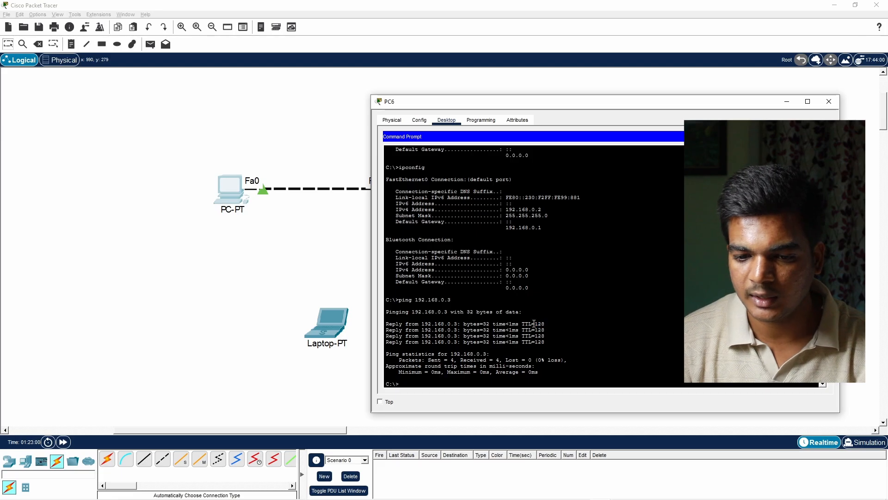
pyautogui.moveTo(534, 324); pyautogui.dragTo(551, 323)
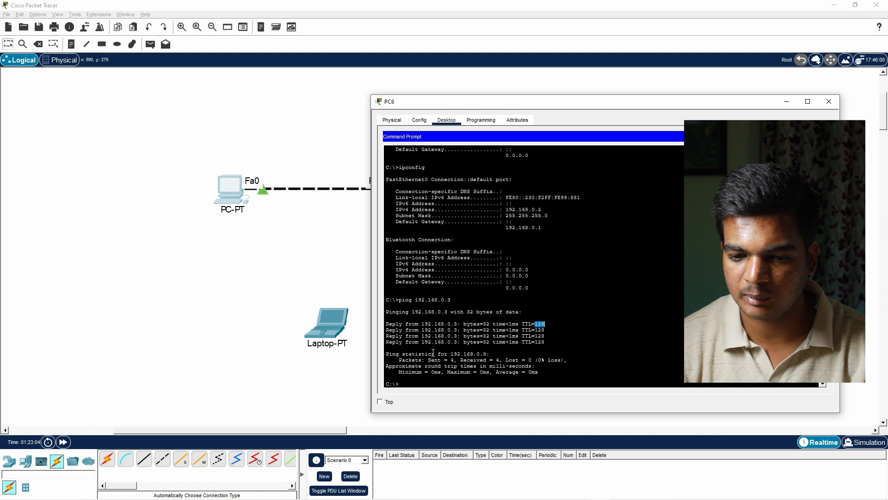
# Step: Review the ping statistics for 192.168.0.3, covering sent, received and lost packets and the loss percentage
pyautogui.click(410, 345)
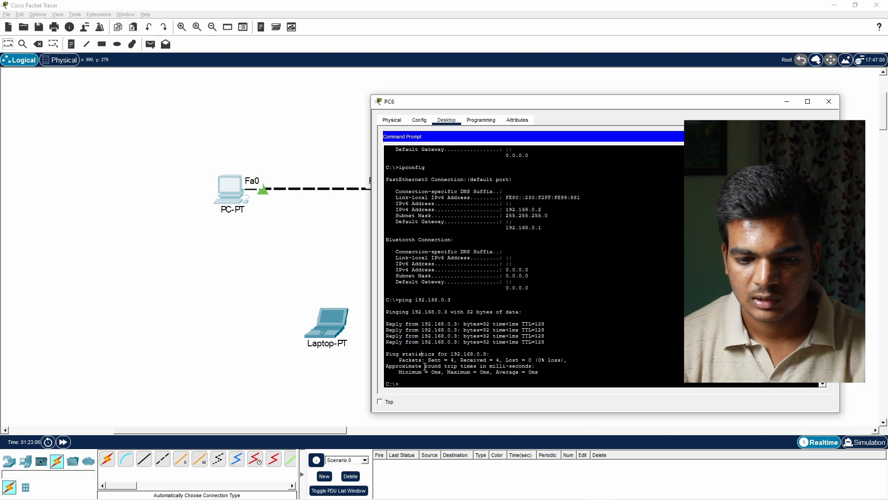
pyautogui.moveTo(485, 356); pyautogui.dragTo(390, 359)
pyautogui.click(399, 358)
pyautogui.tripleClick(398, 357)
pyautogui.click(414, 361)
pyautogui.doubleClick(435, 360)
pyautogui.doubleClick(473, 360)
pyautogui.doubleClick(512, 360)
pyautogui.click(528, 361)
pyautogui.moveTo(498, 366); pyautogui.dragTo(564, 361)
pyautogui.click(533, 361)
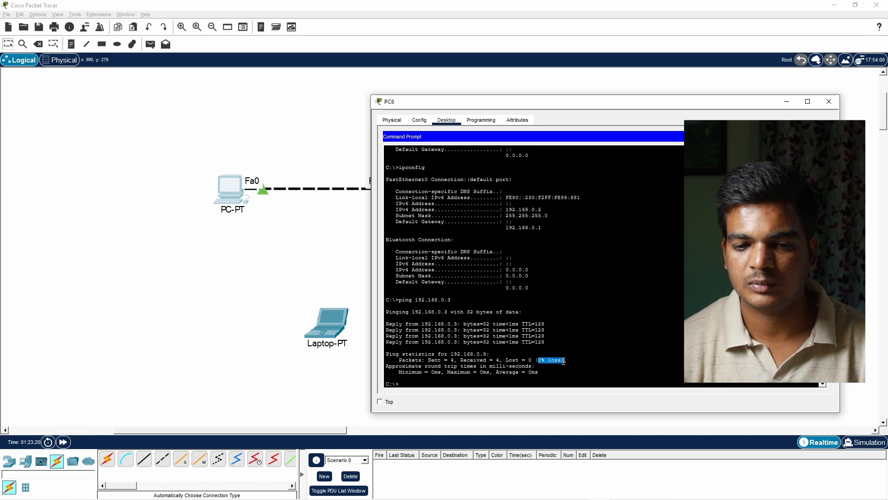
# Step: Ping 192.168.0.2 from PC7's command prompt and close PC7's window
pyautogui.moveTo(584, 103); pyautogui.dragTo(452, 259)
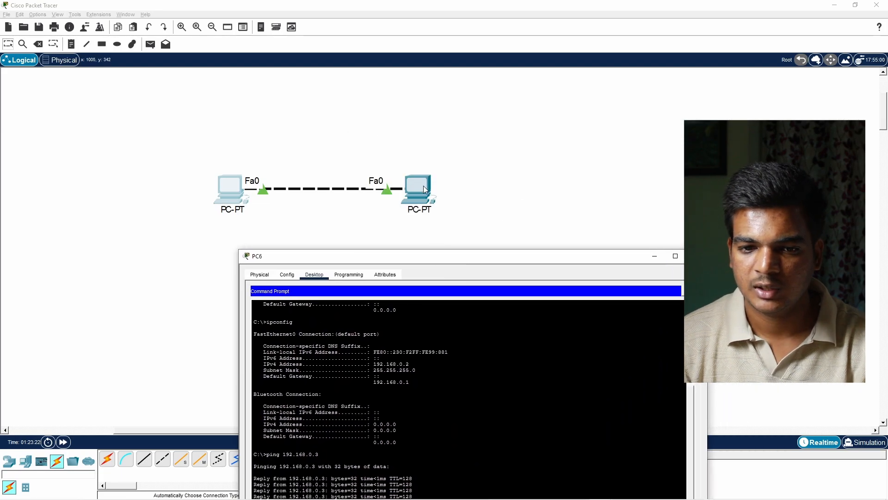
pyautogui.click(423, 185)
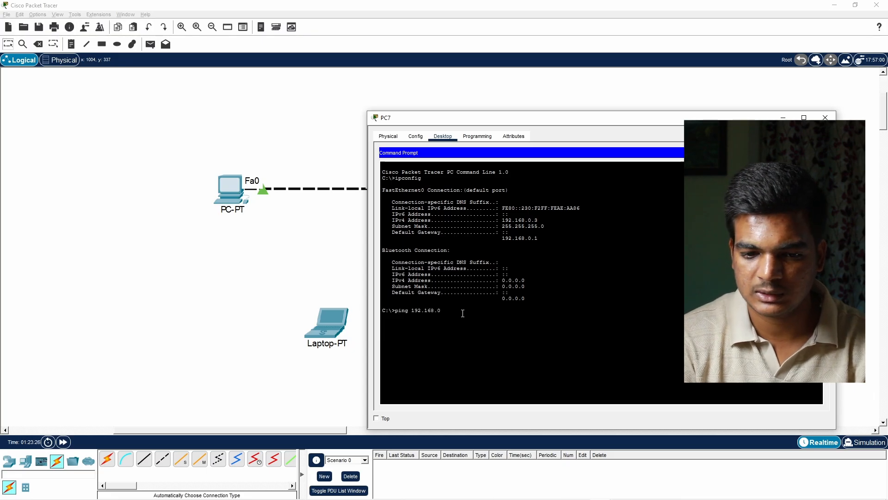
pyautogui.press('Return')
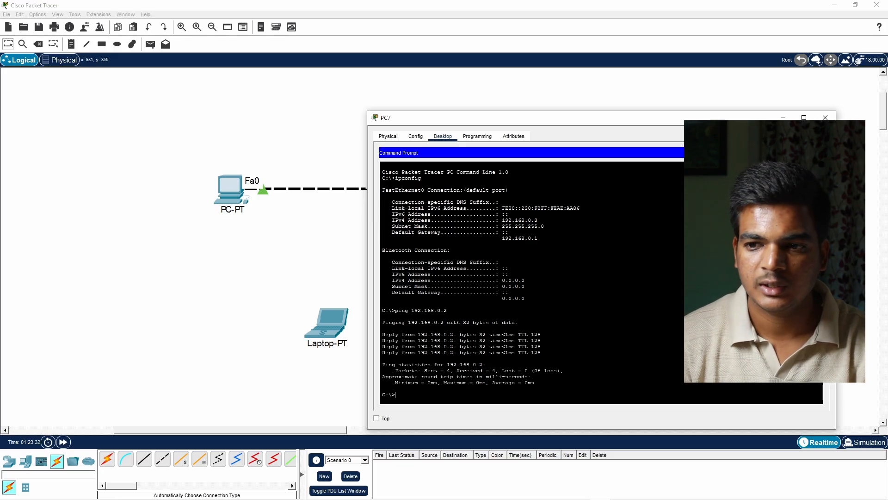
pyautogui.click(820, 119)
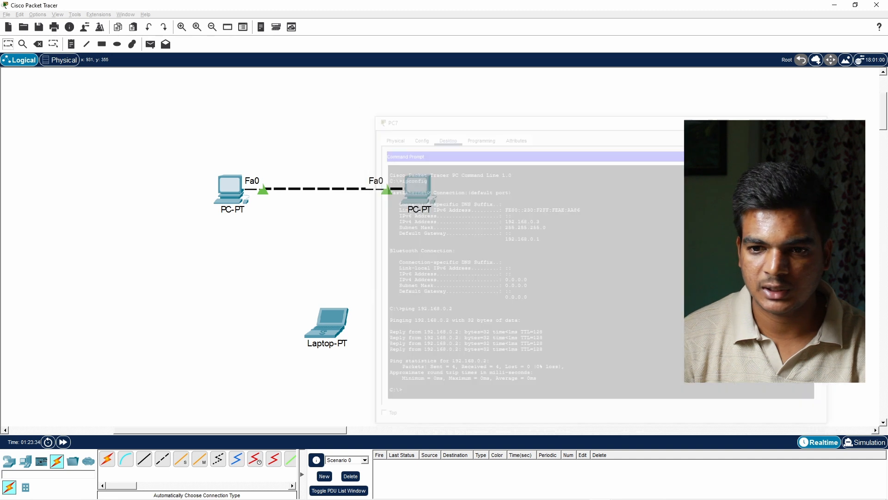
# Step: Try to connect the left PC to the laptop with an automatically chosen cable, and return to selection mode
pyautogui.click(108, 463)
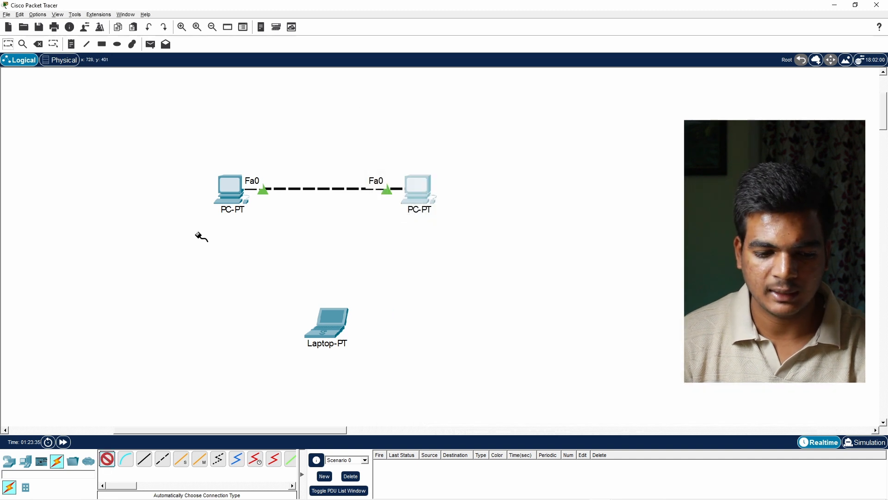
pyautogui.click(235, 191)
pyautogui.click(326, 322)
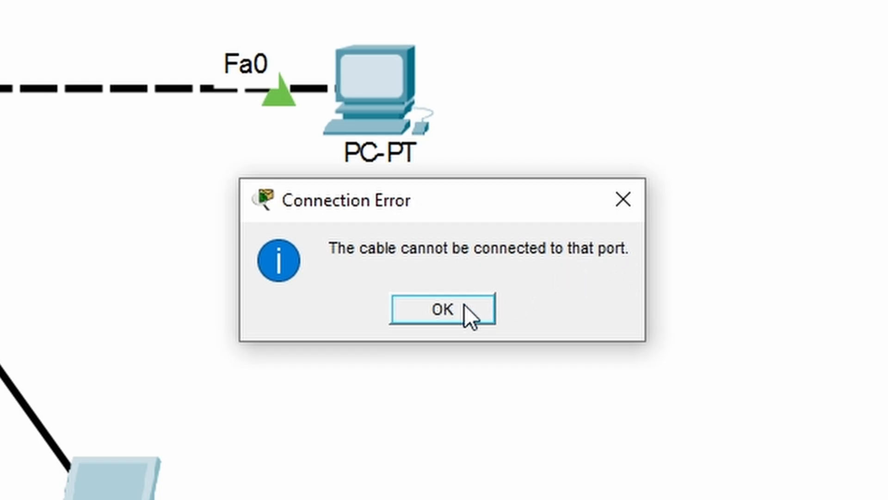
pyautogui.click(467, 313)
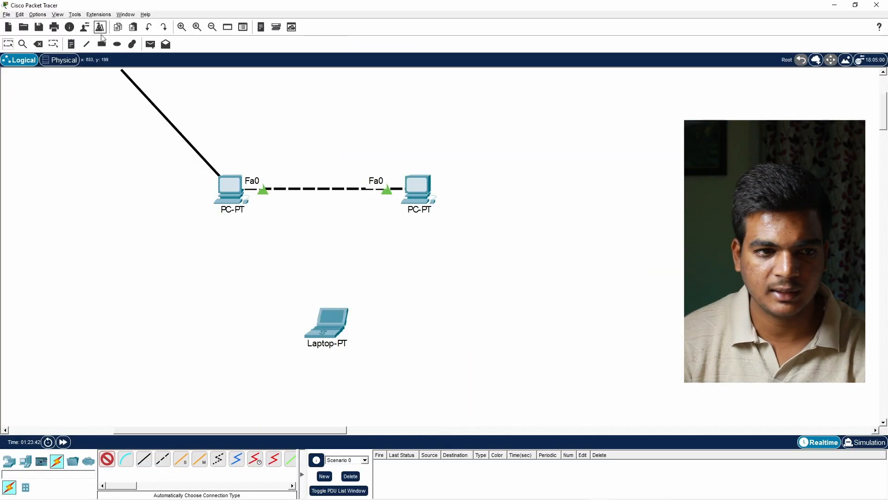
pyautogui.click(38, 43)
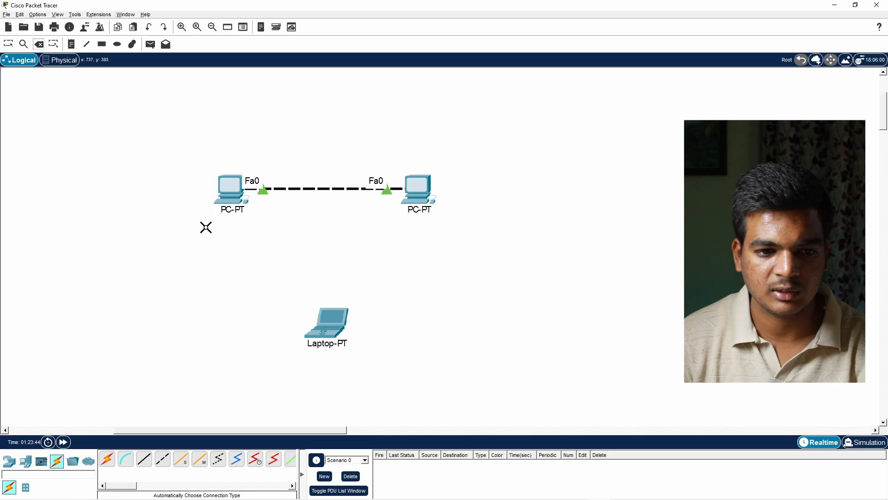
pyautogui.click(8, 44)
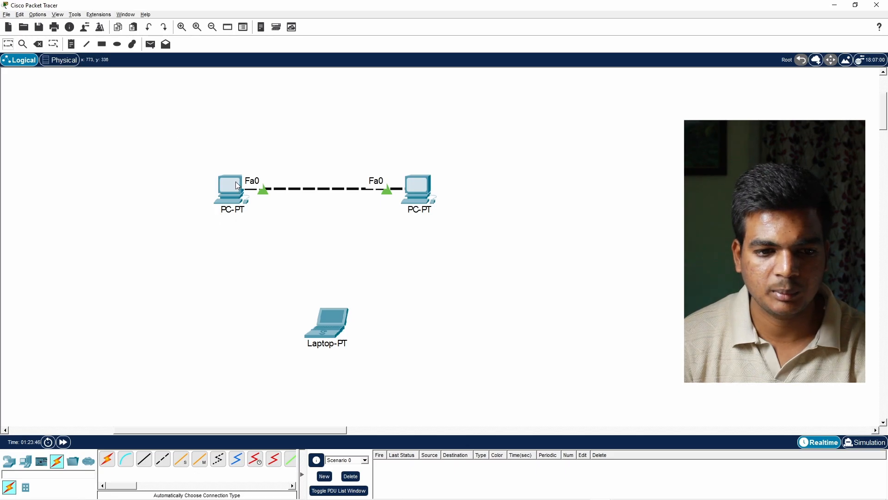
# Step: Place a PT-Switch in the workspace between the two PCs, just above the laptop
pyautogui.moveTo(237, 186)
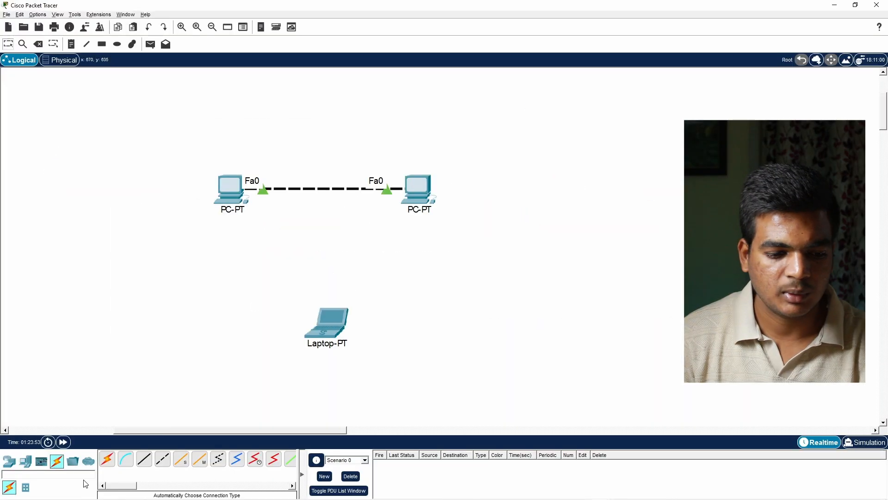
pyautogui.click(25, 461)
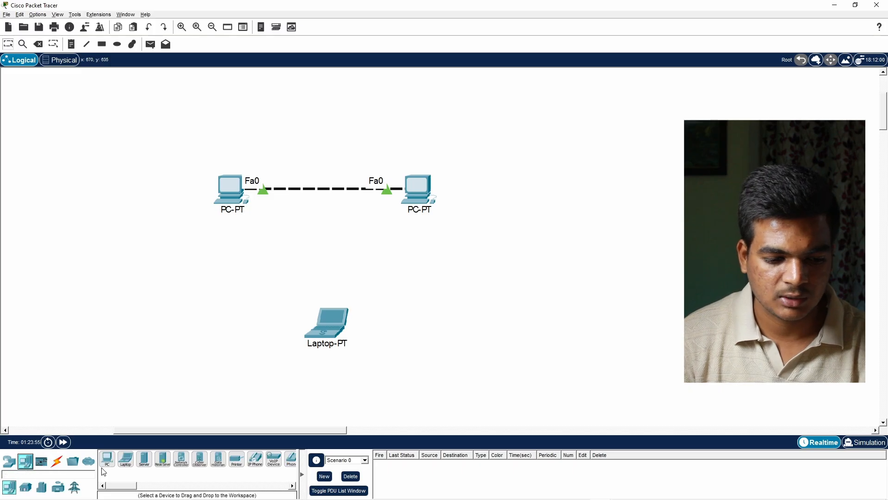
pyautogui.click(8, 461)
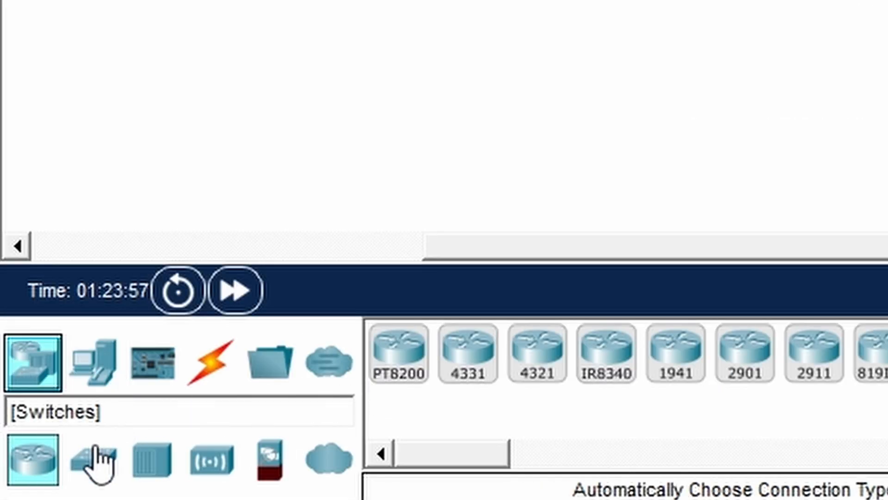
pyautogui.click(95, 446)
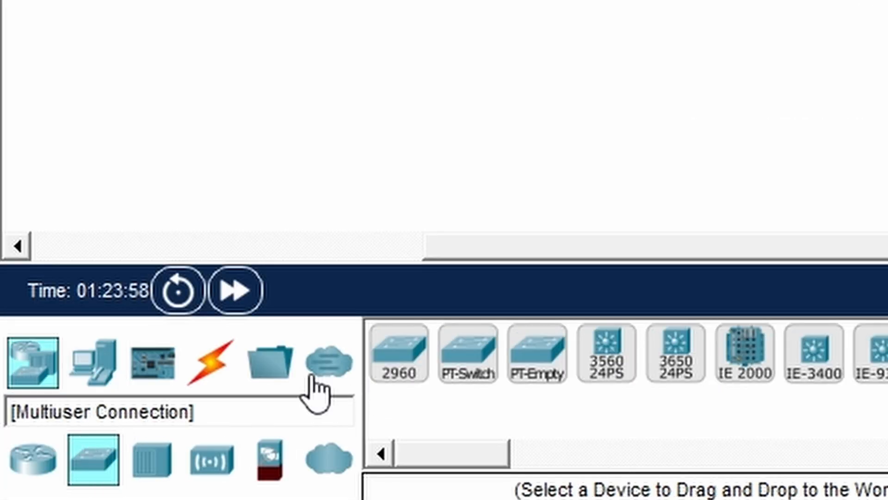
pyautogui.moveTo(445, 449); pyautogui.dragTo(407, 482)
pyautogui.click(455, 387)
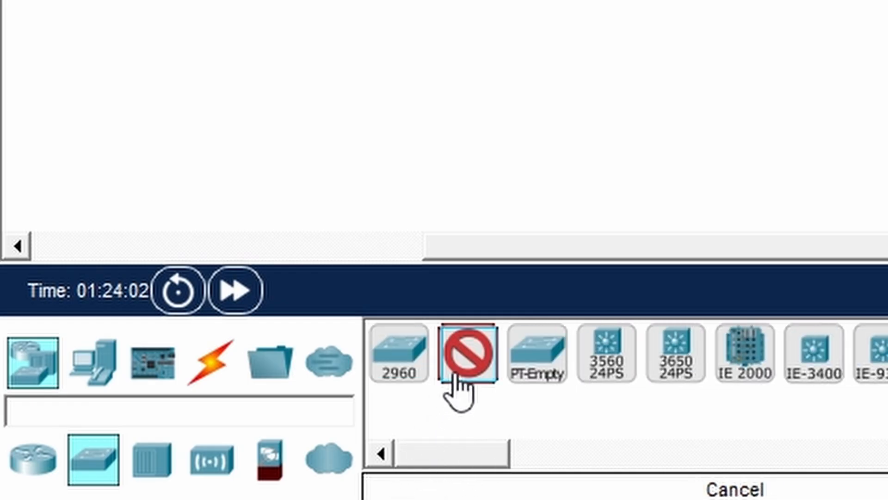
pyautogui.click(329, 244)
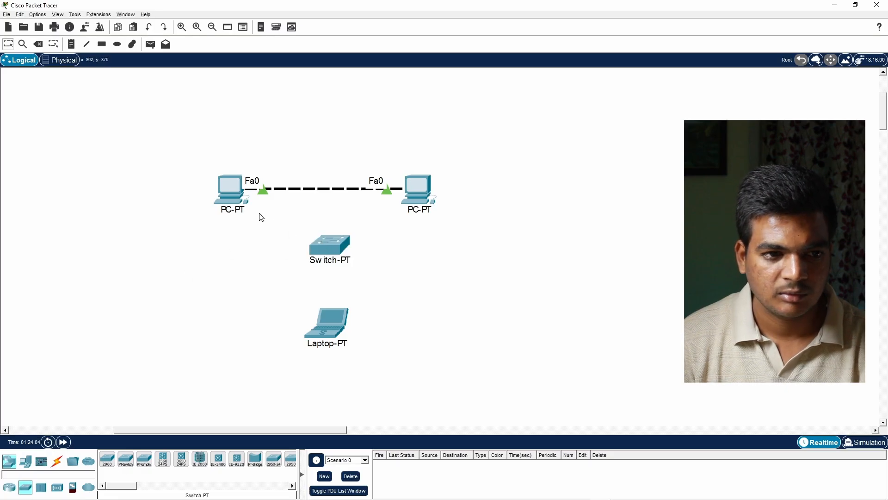
# Step: Delete the cable linking the two PCs and return to selection mode
pyautogui.click(41, 46)
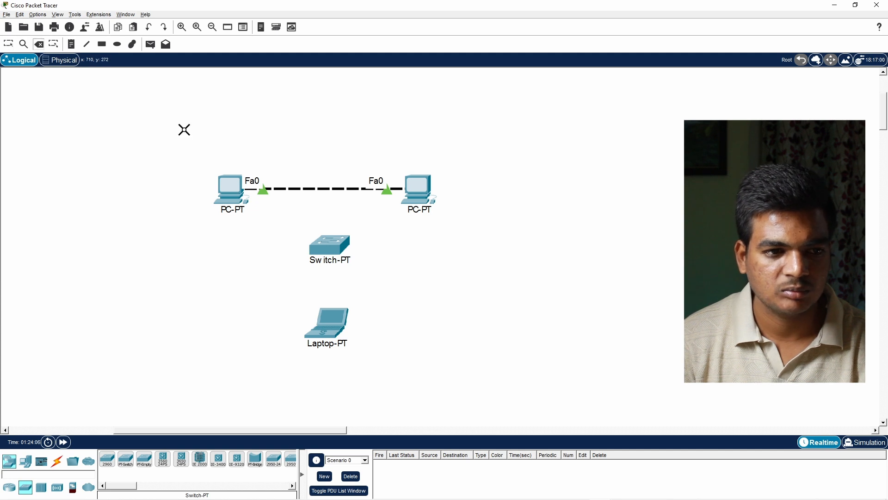
pyautogui.click(324, 190)
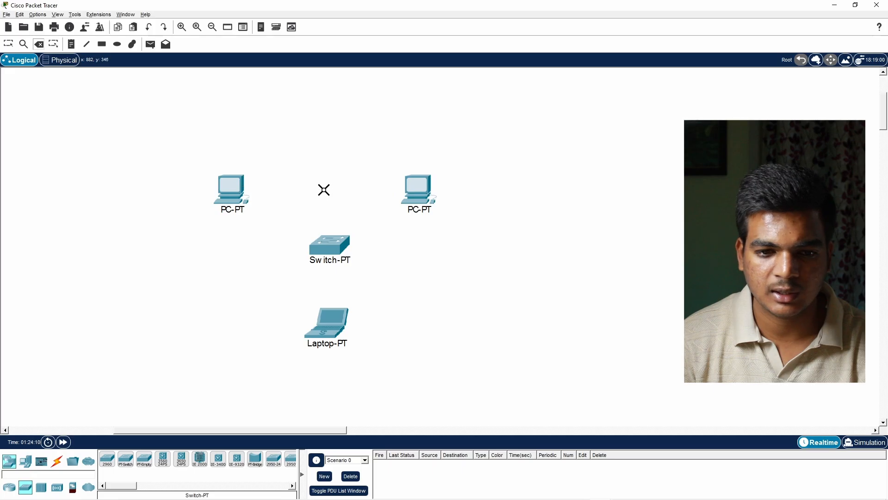
pyautogui.click(10, 47)
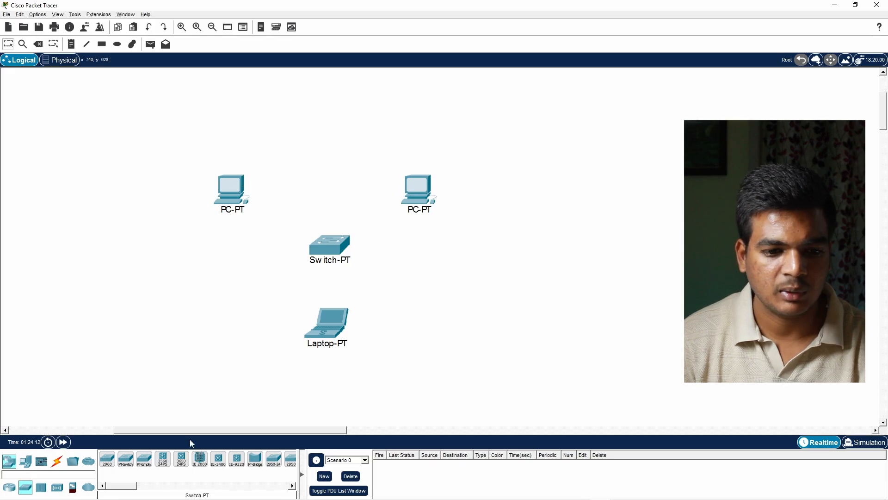
# Step: Connect the left PC, the right PC and the laptop to the switch with automatically chosen cables
pyautogui.click(60, 464)
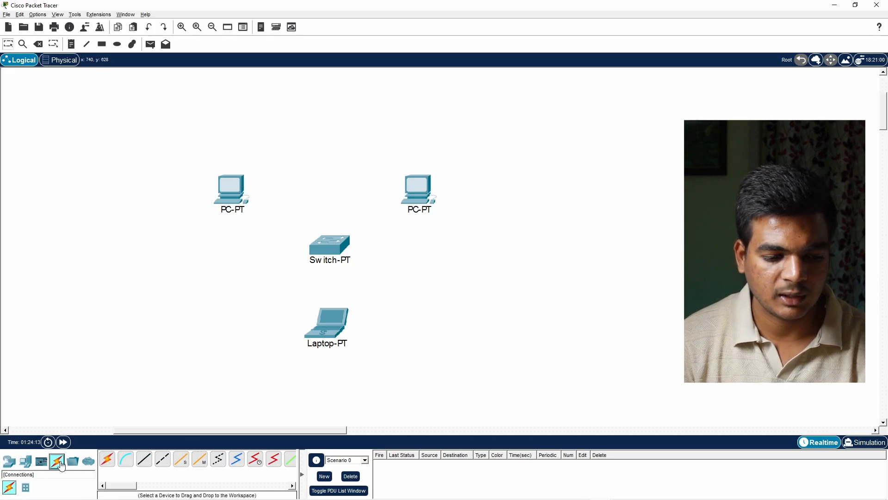
pyautogui.click(108, 462)
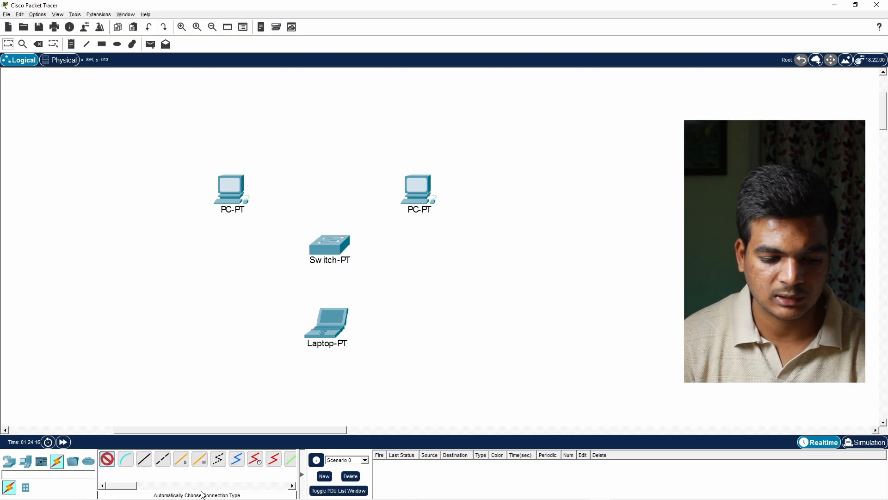
pyautogui.click(236, 191)
pyautogui.click(328, 252)
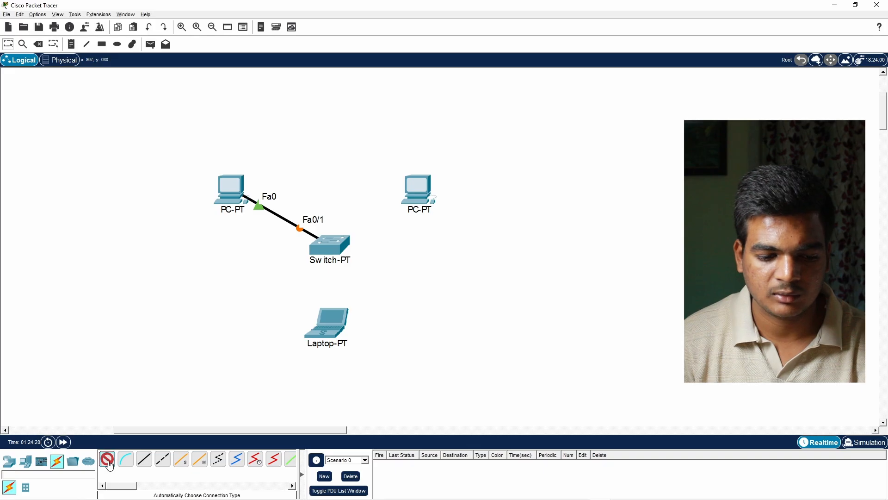
pyautogui.click(338, 250)
pyautogui.click(410, 196)
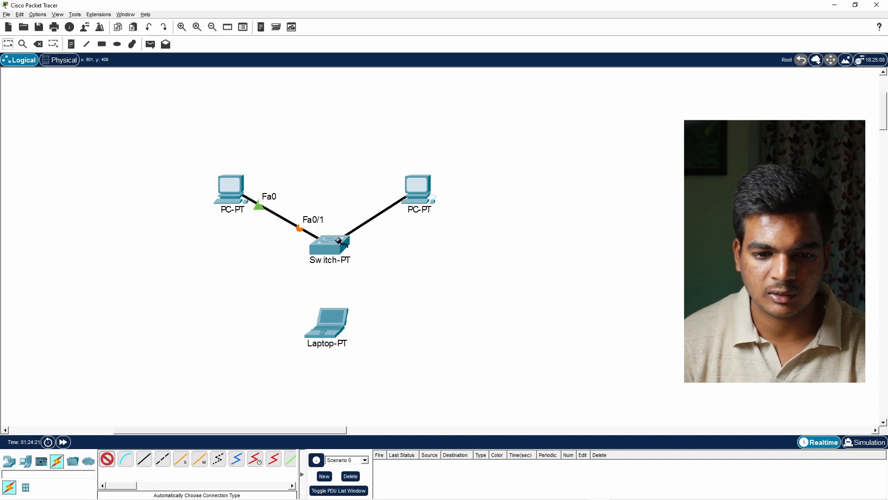
pyautogui.click(108, 460)
pyautogui.click(331, 250)
pyautogui.click(329, 319)
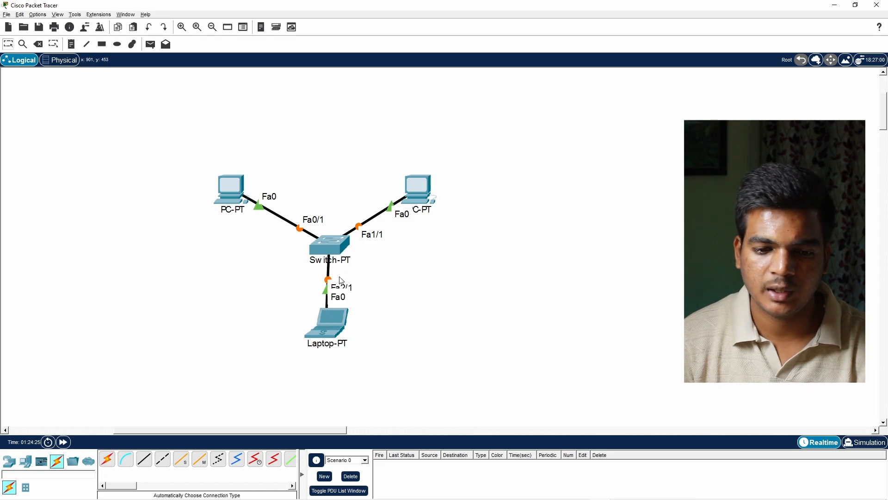
# Step: Spread out the topology by moving the laptop further below the switch and both PCs up and outward
pyautogui.moveTo(340, 330); pyautogui.dragTo(338, 364)
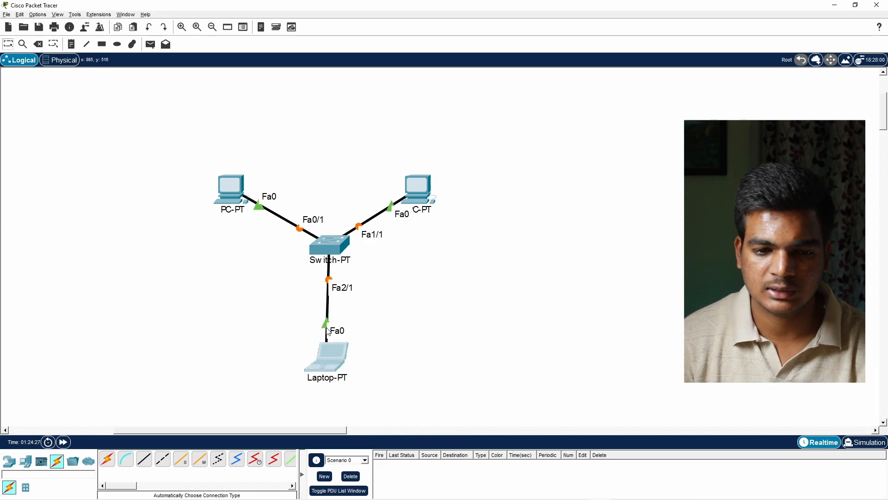
pyautogui.moveTo(406, 198); pyautogui.dragTo(427, 193)
pyautogui.moveTo(231, 190); pyautogui.dragTo(198, 175)
pyautogui.moveTo(435, 182); pyautogui.dragTo(455, 173)
pyautogui.moveTo(343, 356); pyautogui.dragTo(348, 362)
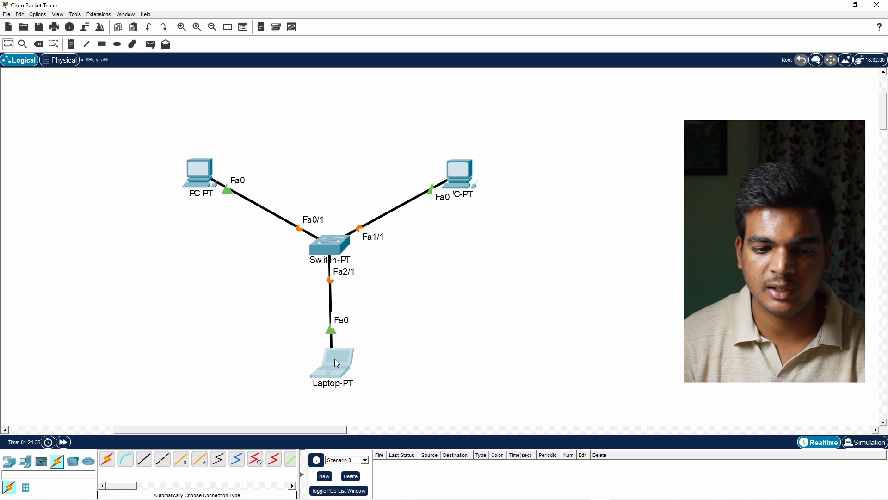
# Step: Open the laptop's global configuration settings and set its IPv4 default gateway to 192.168.0.1
pyautogui.click(339, 369)
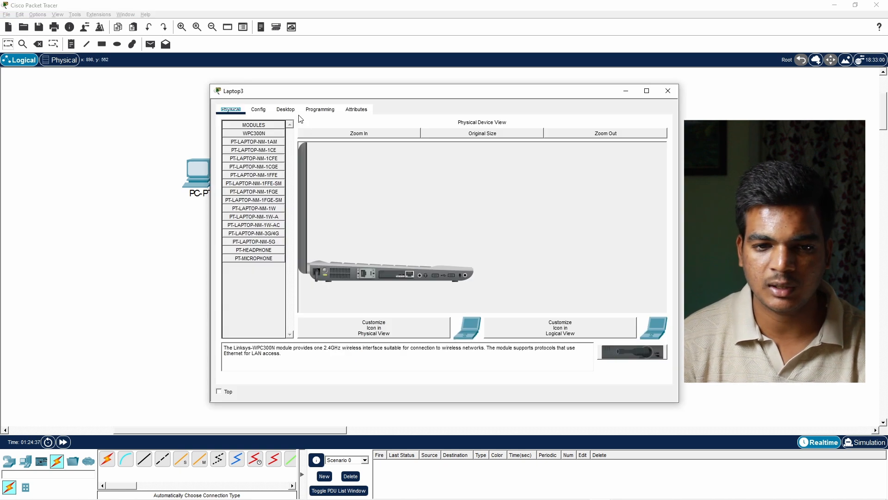
pyautogui.click(259, 110)
pyautogui.click(365, 210)
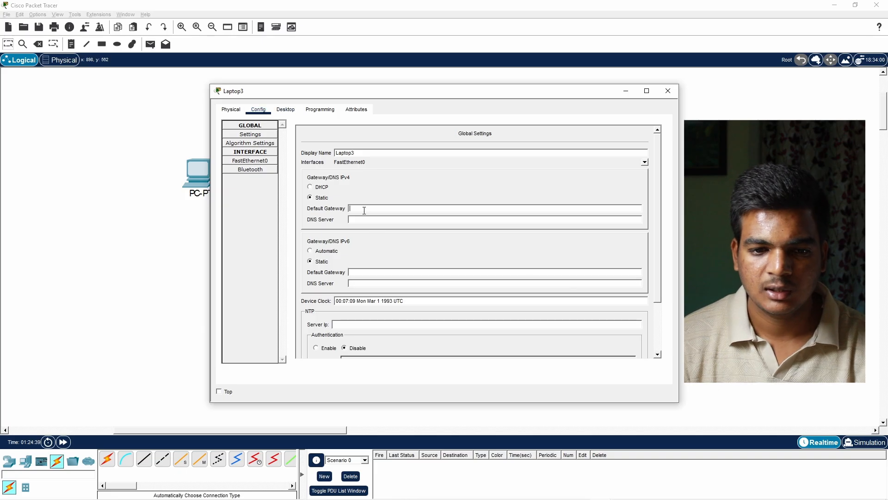
pyautogui.write('192.168.0.1')
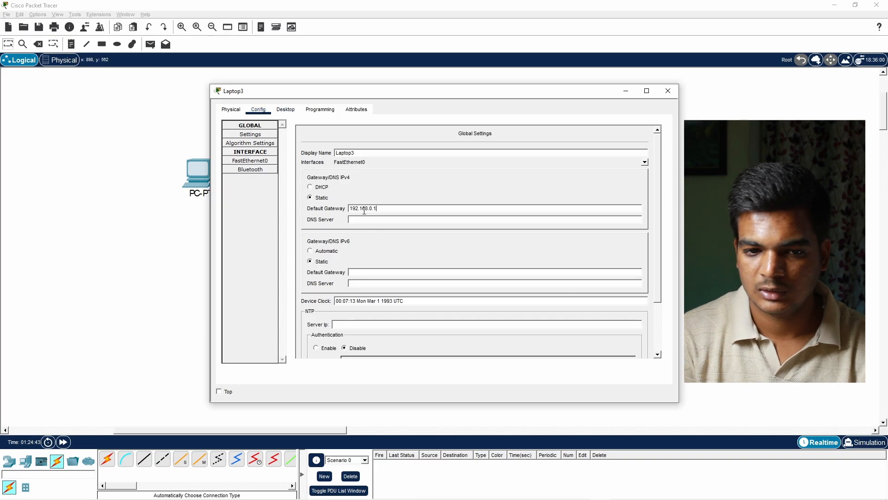
# Step: Assign the laptop's FastEthernet0 interface the static IPv4 address 192.168.0.10 with subnet mask 255.255.255.0
pyautogui.click(272, 167)
pyautogui.click(514, 202)
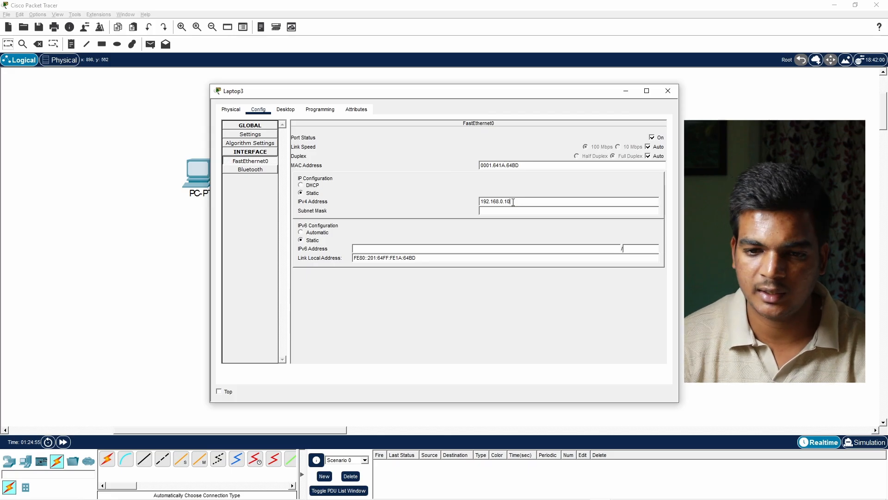
pyautogui.click(484, 214)
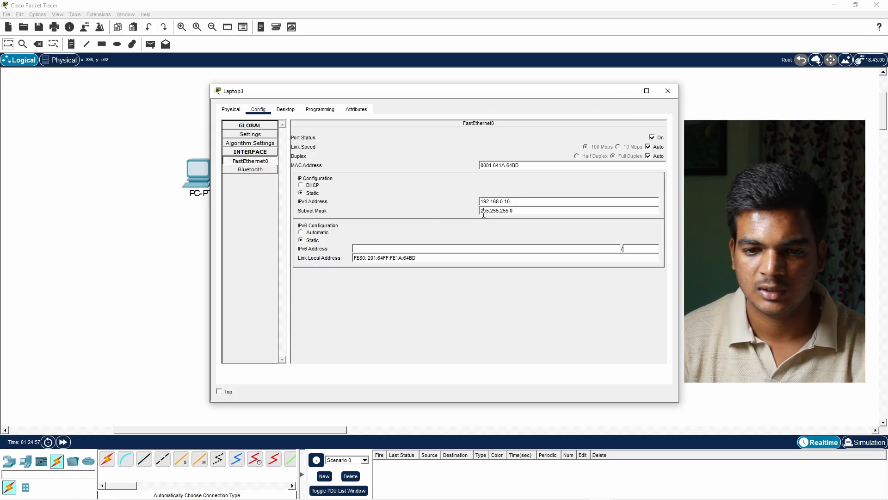
pyautogui.click(663, 96)
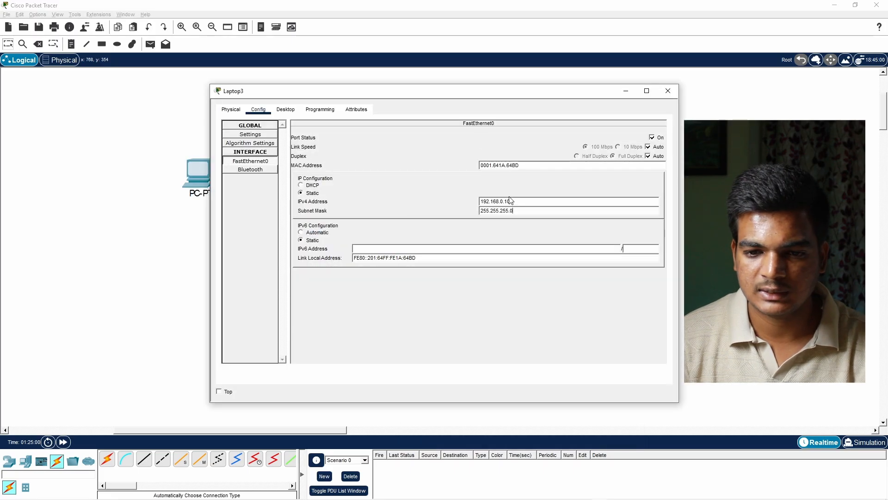
# Step: Open the laptop's command prompt and run ipconfig to check its IP settings
pyautogui.click(285, 110)
pyautogui.click(519, 159)
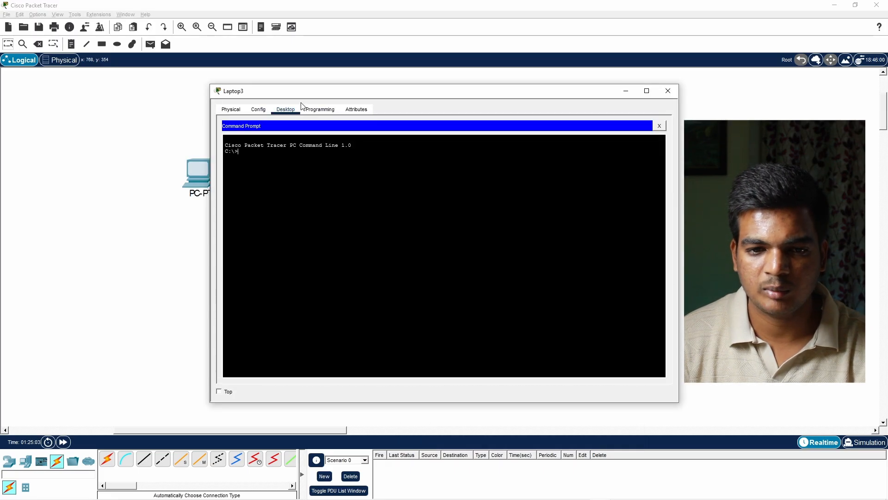
pyautogui.moveTo(304, 96); pyautogui.dragTo(439, 194)
pyautogui.write('ipconfig')
pyautogui.press('Return')
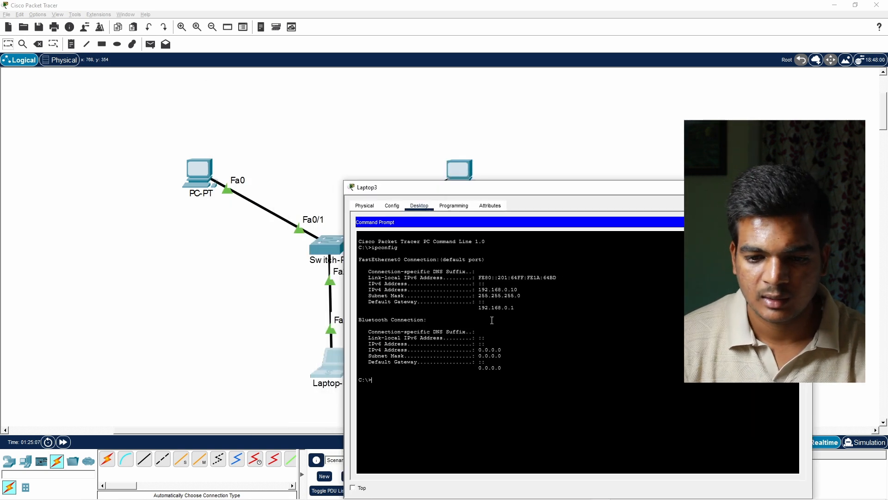
pyautogui.moveTo(484, 286); pyautogui.dragTo(481, 289)
# Step: Ping 192.168.0.2 from the laptop's command prompt
pyautogui.click(389, 386)
pyautogui.write('ping')
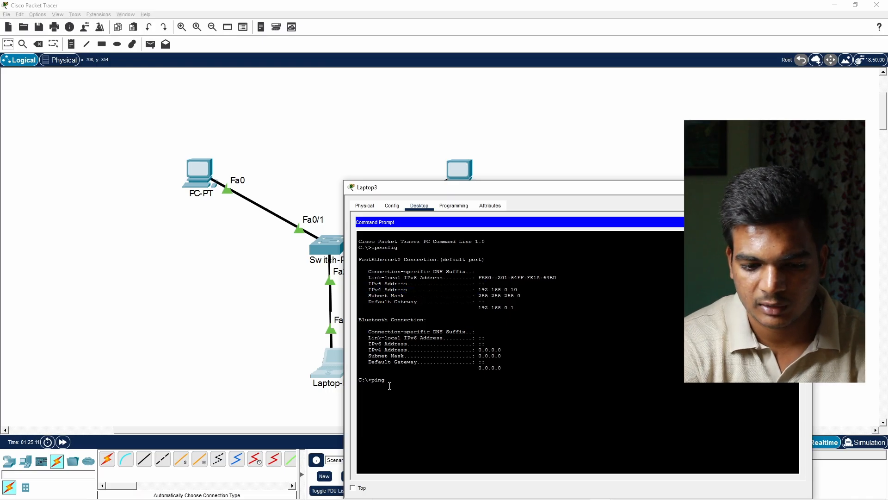
pyautogui.write(' 192.168.0.')
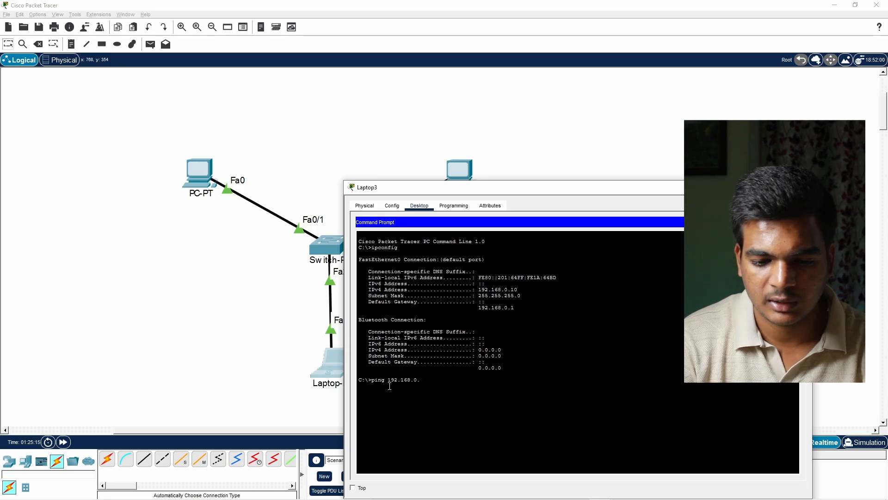
pyautogui.write('2')
pyautogui.press('Return')
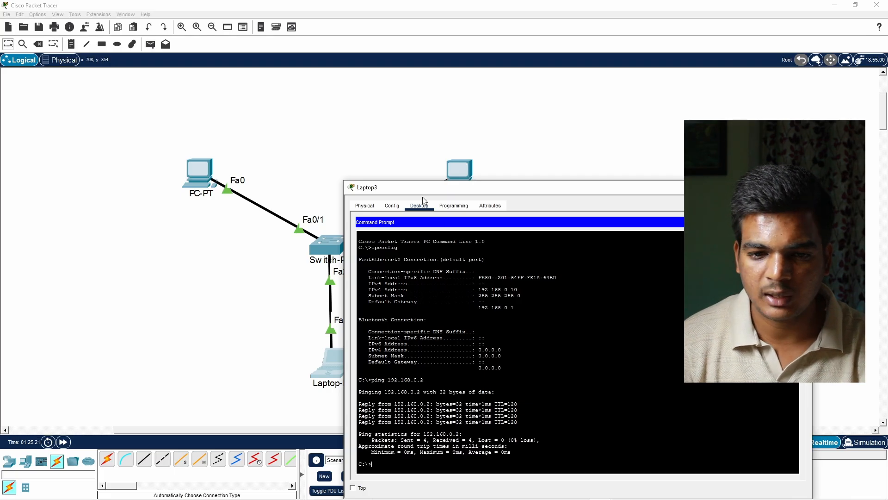
# Step: Delete the cable between the switch and the laptop, keeping the laptop itself, and return to selection mode
pyautogui.moveTo(423, 190); pyautogui.dragTo(528, 180)
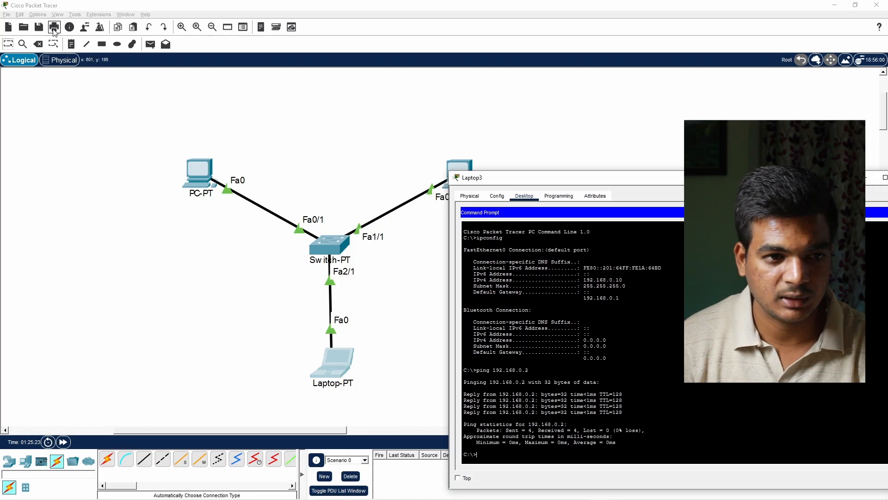
pyautogui.click(39, 44)
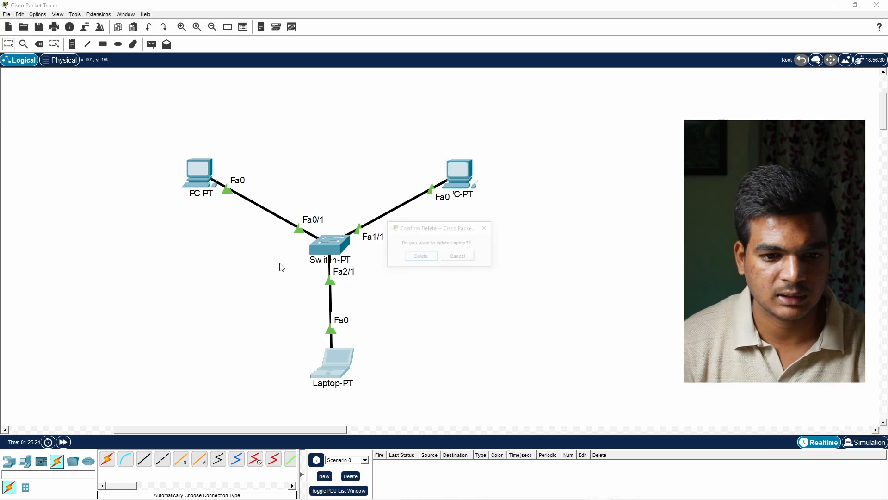
pyautogui.click(459, 257)
pyautogui.click(39, 44)
pyautogui.click(331, 319)
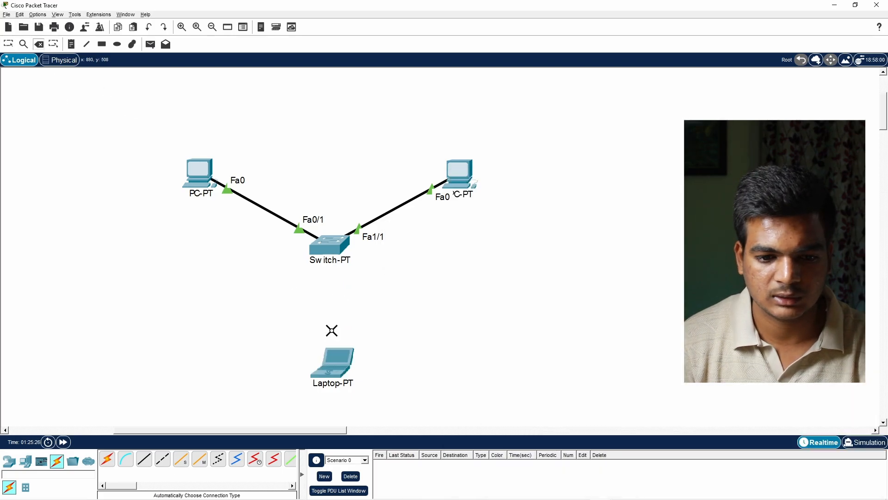
pyautogui.click(13, 46)
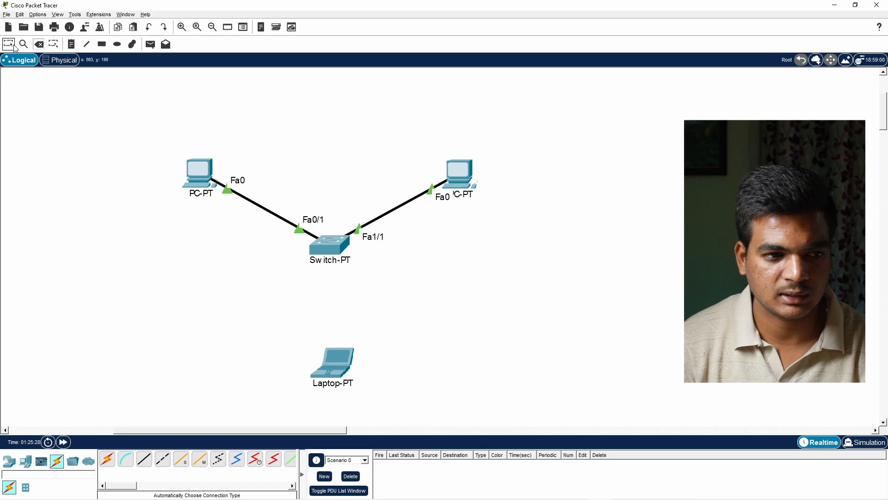
# Step: Repeat the ping to 192.168.0.2 from the laptop's command prompt with its cable disconnected
pyautogui.click(342, 362)
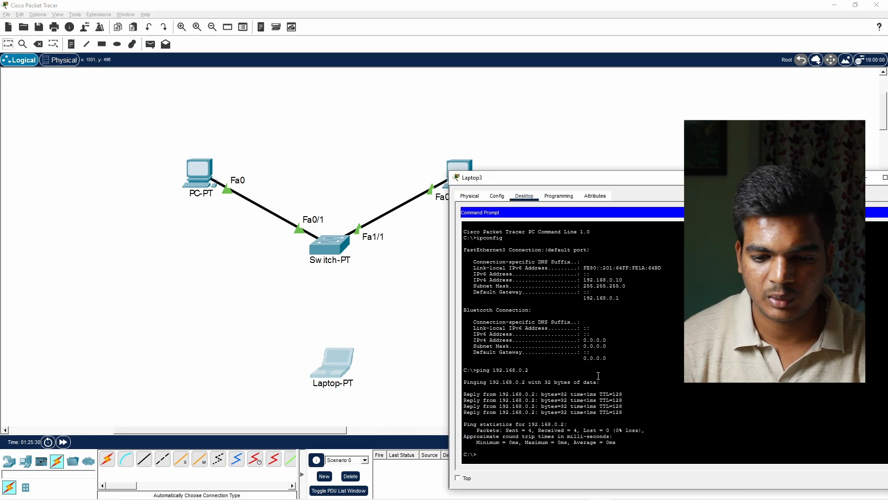
pyautogui.press('Up')
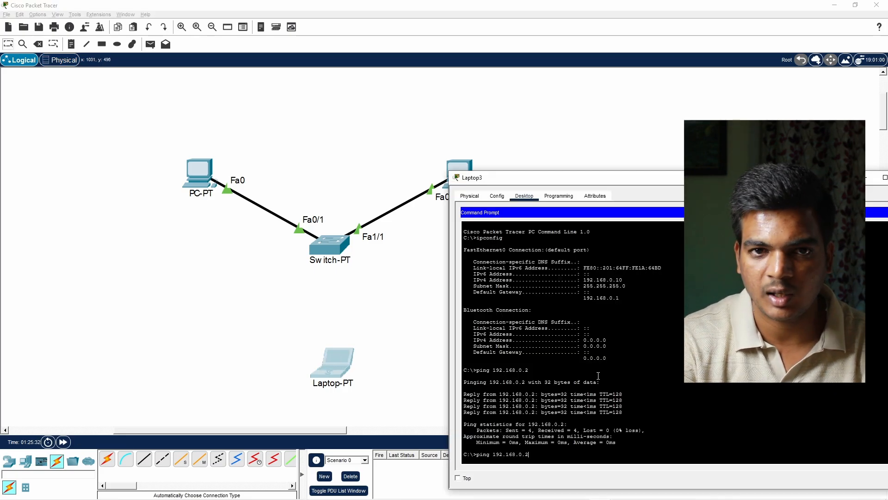
pyautogui.press('Return')
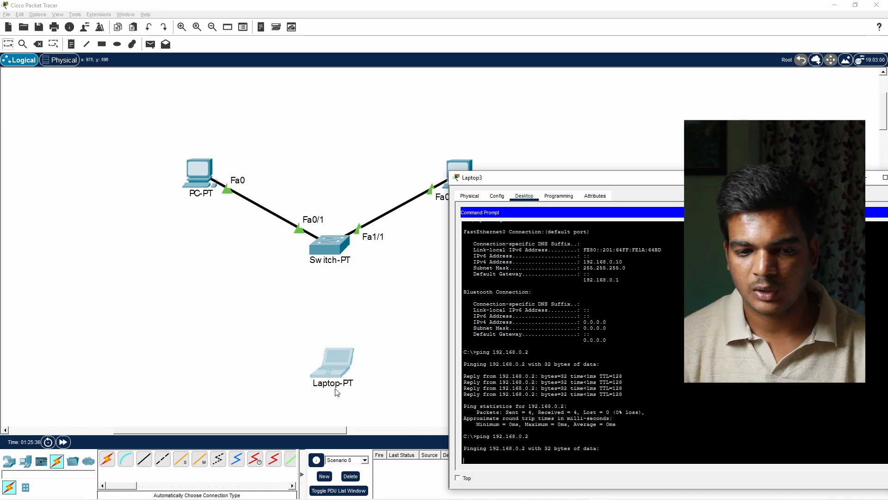
# Step: Reconnect the laptop to the switch with an automatically chosen cable
pyautogui.click(104, 463)
pyautogui.click(335, 366)
pyautogui.click(331, 239)
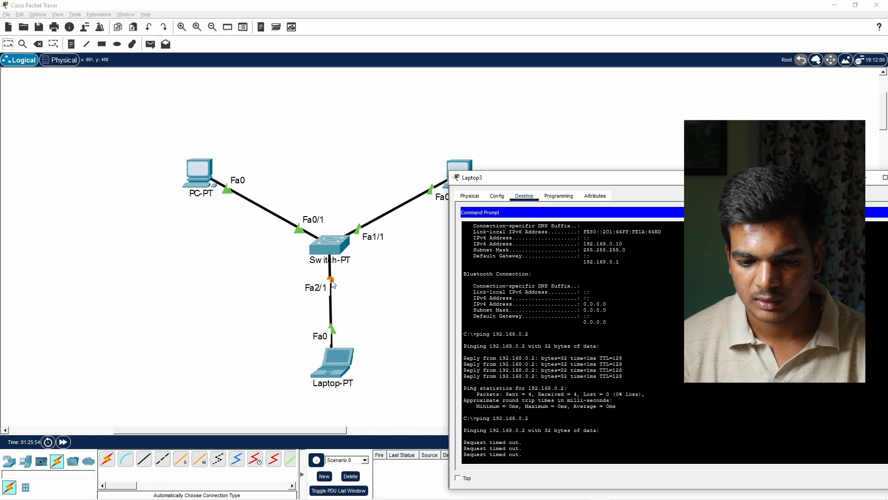
# Step: Ping 192.168.0.2 again from the reconnected laptop and examine the replies
pyautogui.moveTo(495, 187); pyautogui.dragTo(438, 102)
pyautogui.press('Up')
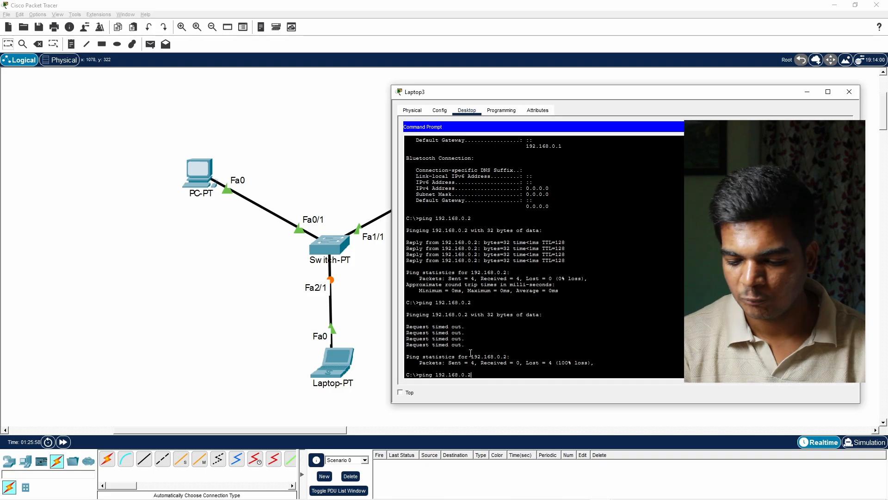
pyautogui.press('Return')
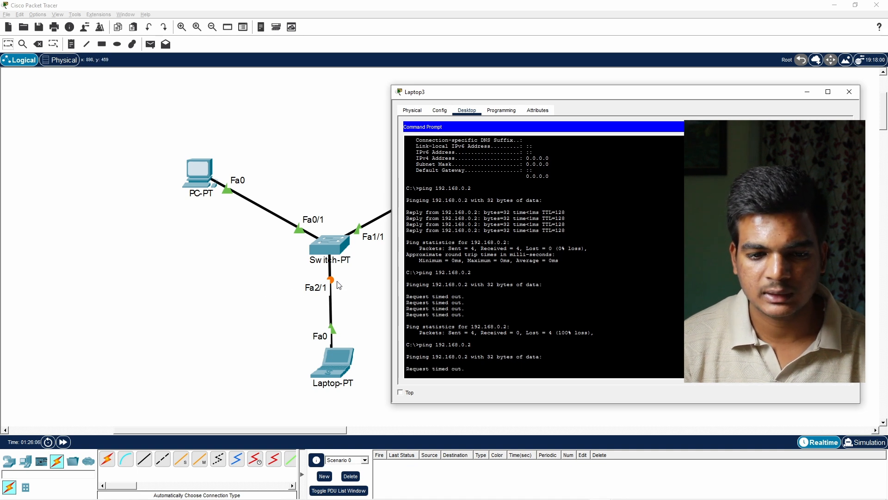
pyautogui.moveTo(440, 100); pyautogui.dragTo(461, 103)
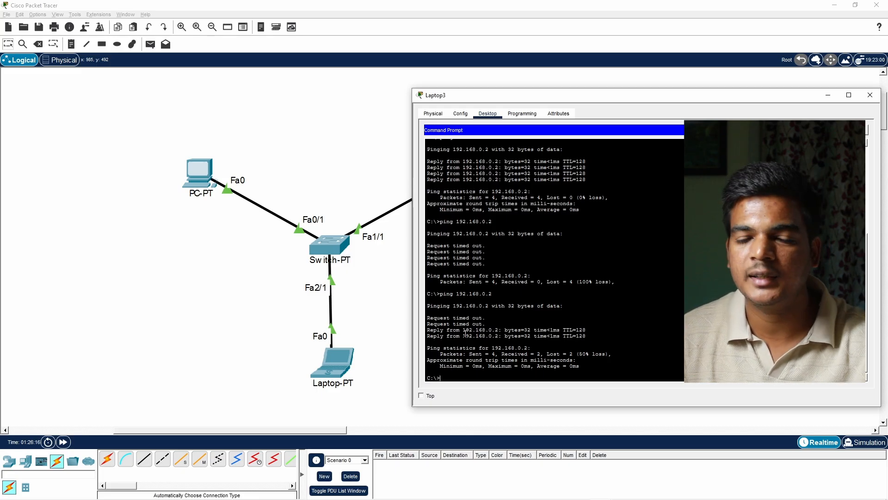
pyautogui.moveTo(431, 328); pyautogui.dragTo(604, 333)
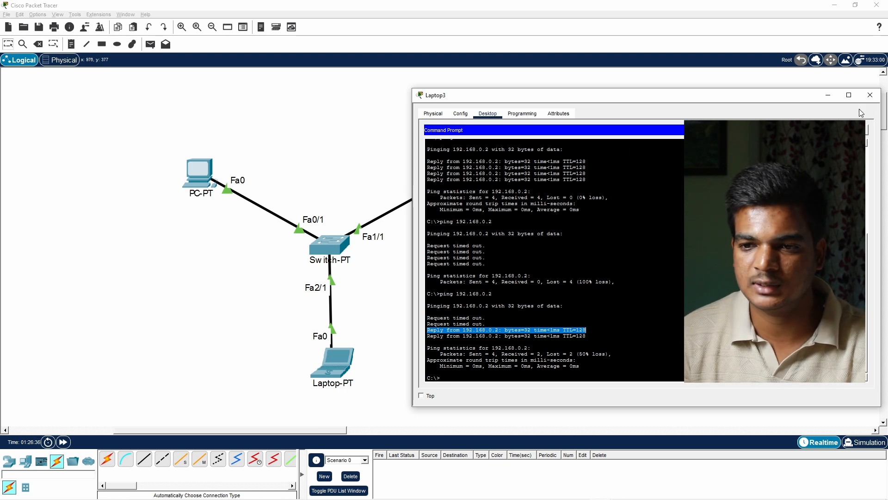
pyautogui.click(598, 287)
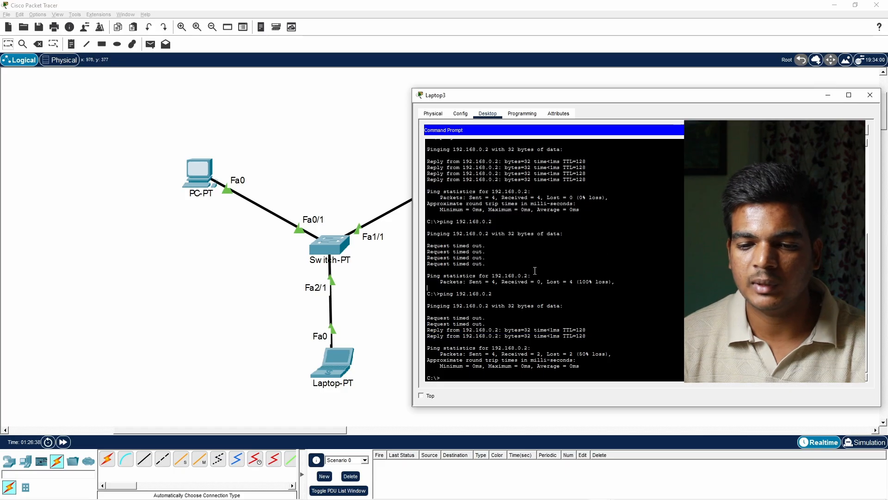